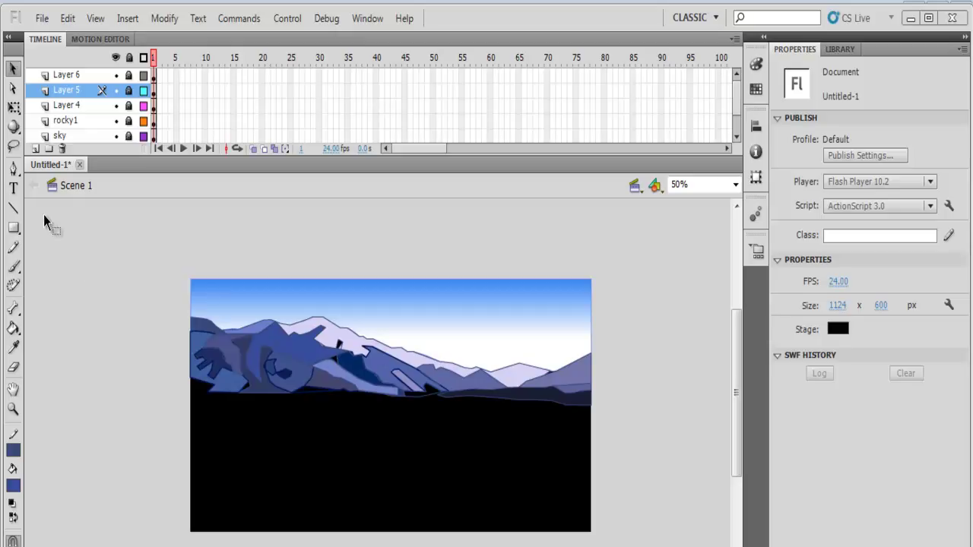
{"action": "left_click", "coordinate": [129, 140]}
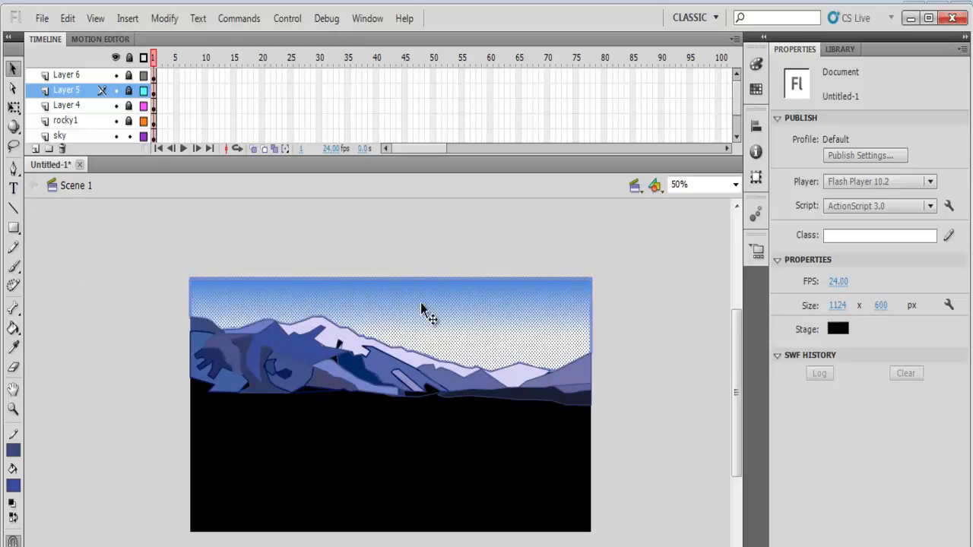
{"action": "left_click_drag", "start_coordinate": [426, 312], "coordinate": [436, 246]}
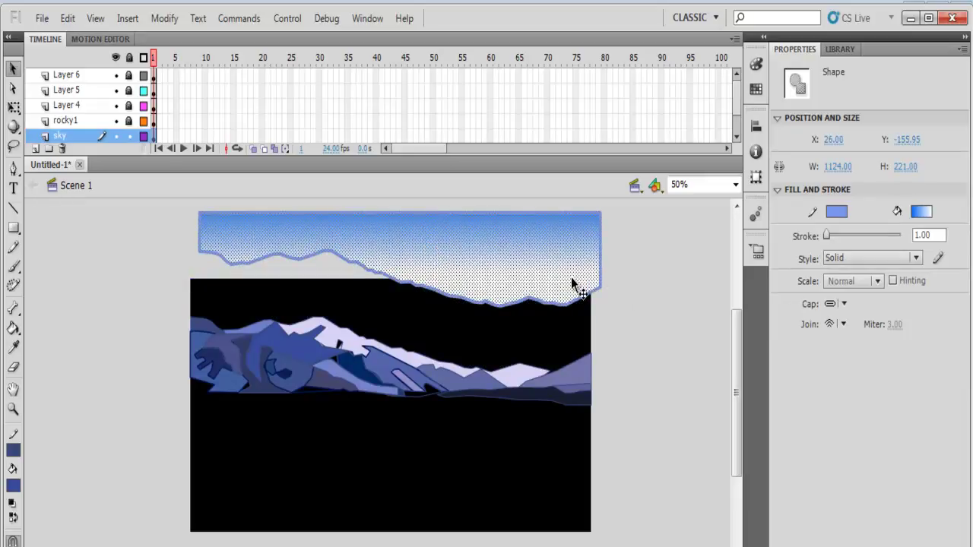
{"action": "key", "text": "ctrl+z"}
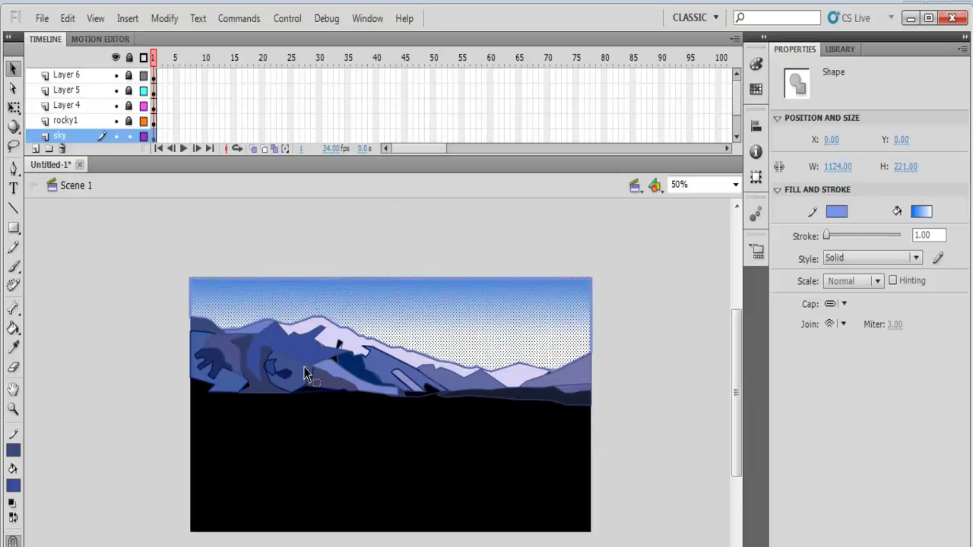
{"action": "left_click", "coordinate": [129, 136]}
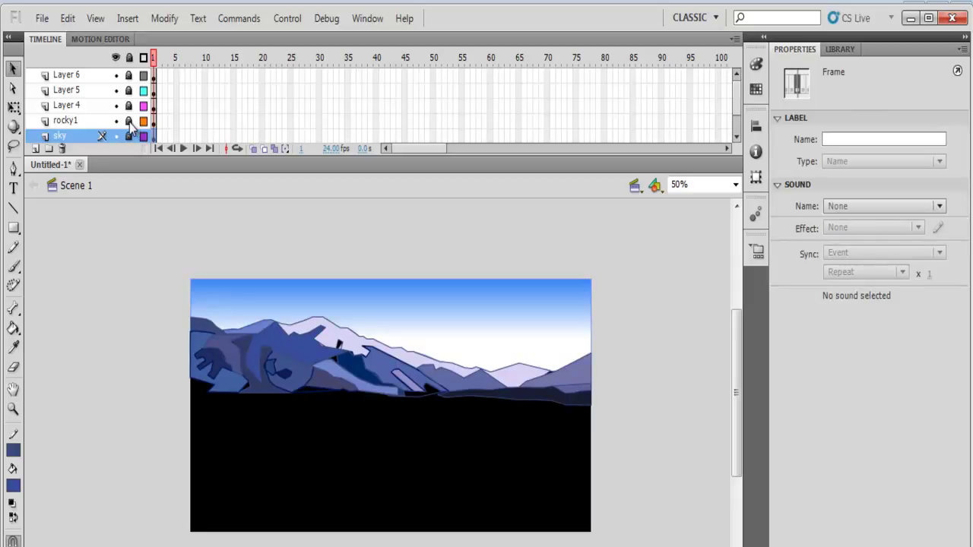
Unlock the sky layer, select its whole shape and remove the outline by setting the stroke to no color.
{"action": "left_click", "coordinate": [129, 136]}
{"action": "left_click", "coordinate": [284, 281]}
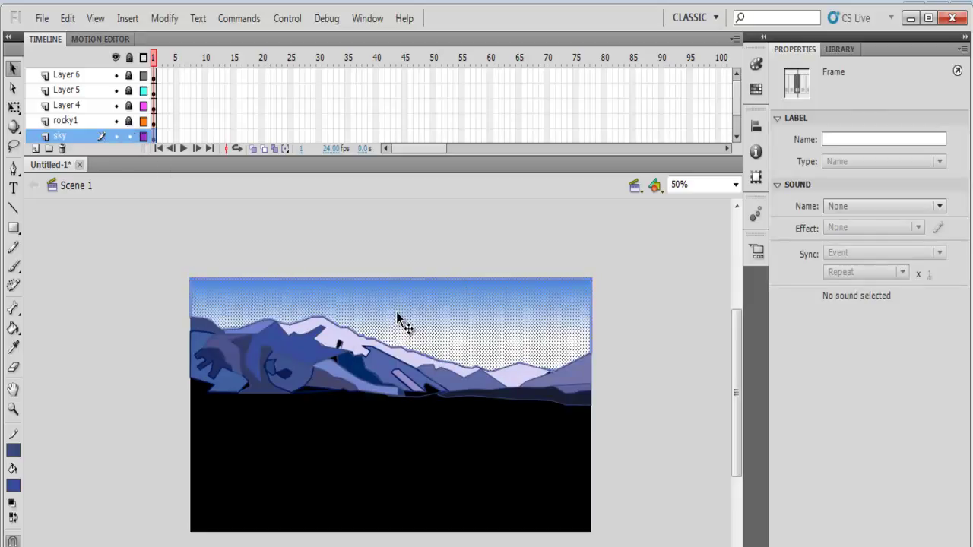
{"action": "left_click_drag", "start_coordinate": [153, 240], "coordinate": [651, 411]}
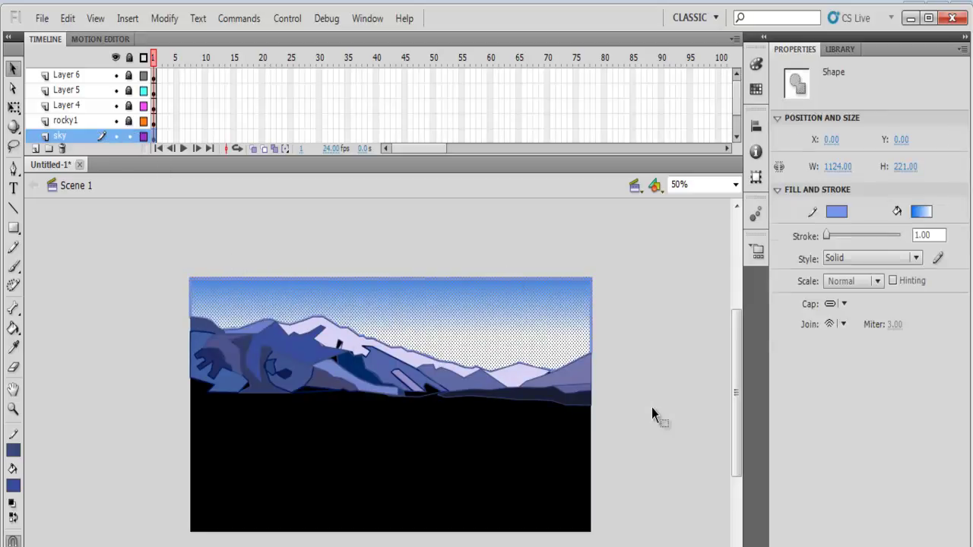
{"action": "left_click", "coordinate": [15, 450]}
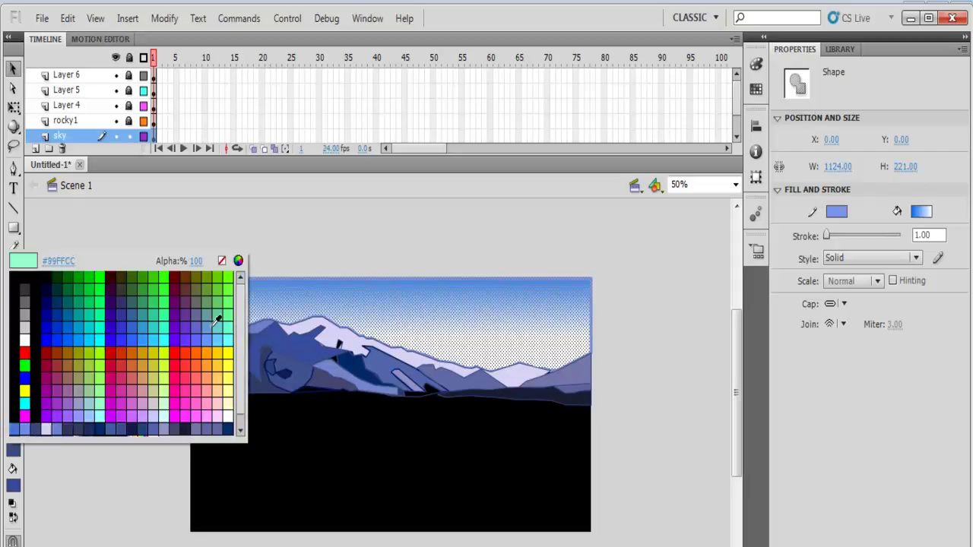
{"action": "left_click", "coordinate": [221, 262]}
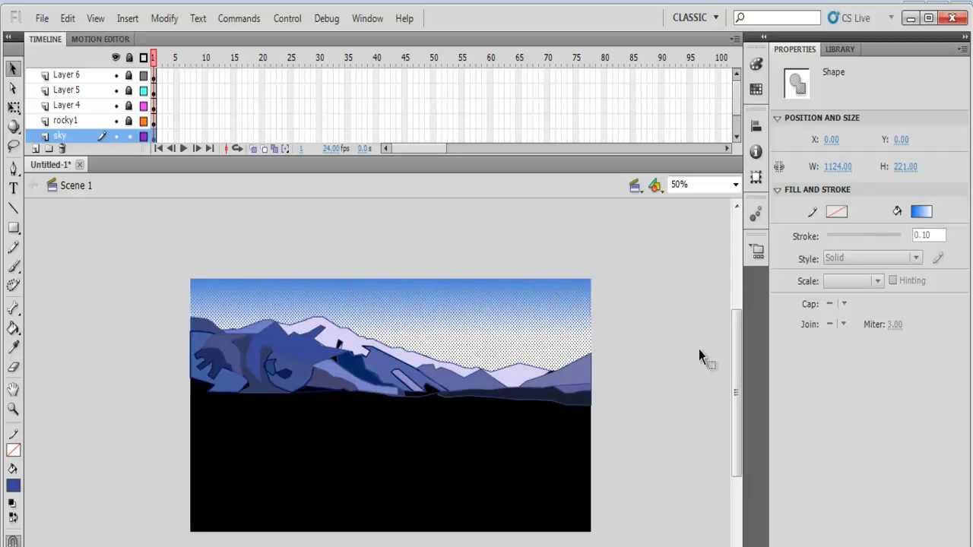
{"action": "left_click", "coordinate": [662, 336]}
{"action": "left_click", "coordinate": [519, 321]}
{"action": "left_click_drag", "start_coordinate": [520, 321], "coordinate": [520, 217]}
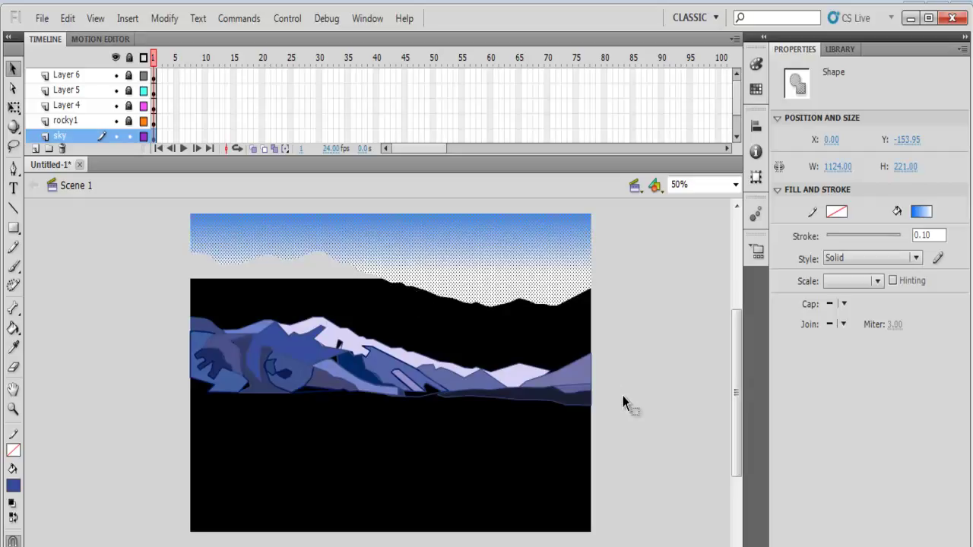
{"action": "key", "text": "ctrl+z"}
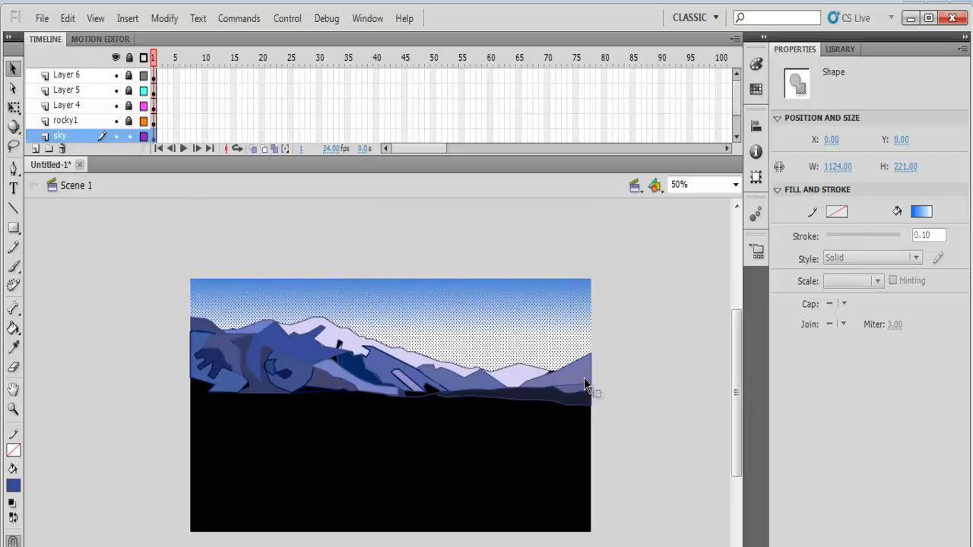
Lock the sky layer and remove the strokes from all shapes on the rocky1 layer, locking that layer again.
{"action": "left_click", "coordinate": [130, 136]}
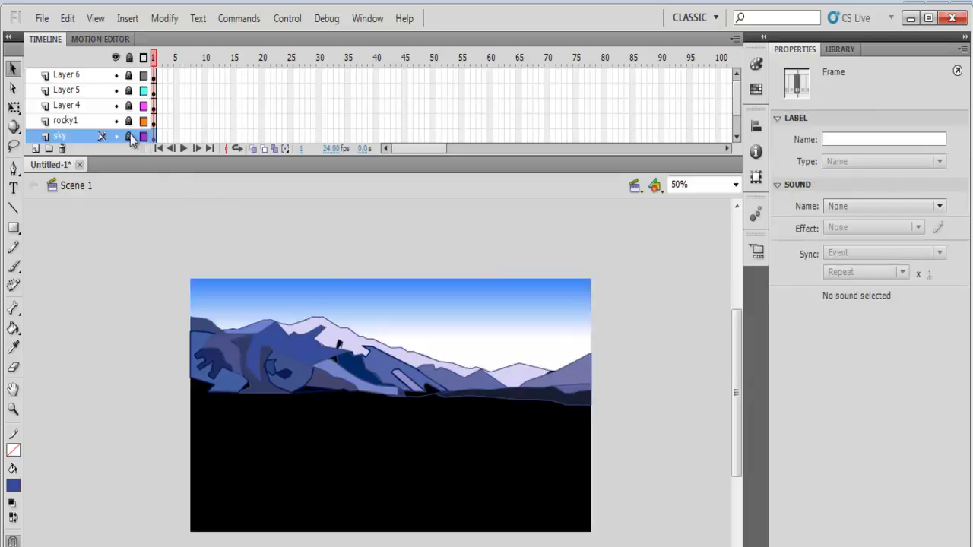
{"action": "left_click", "coordinate": [129, 121]}
{"action": "left_click", "coordinate": [155, 122]}
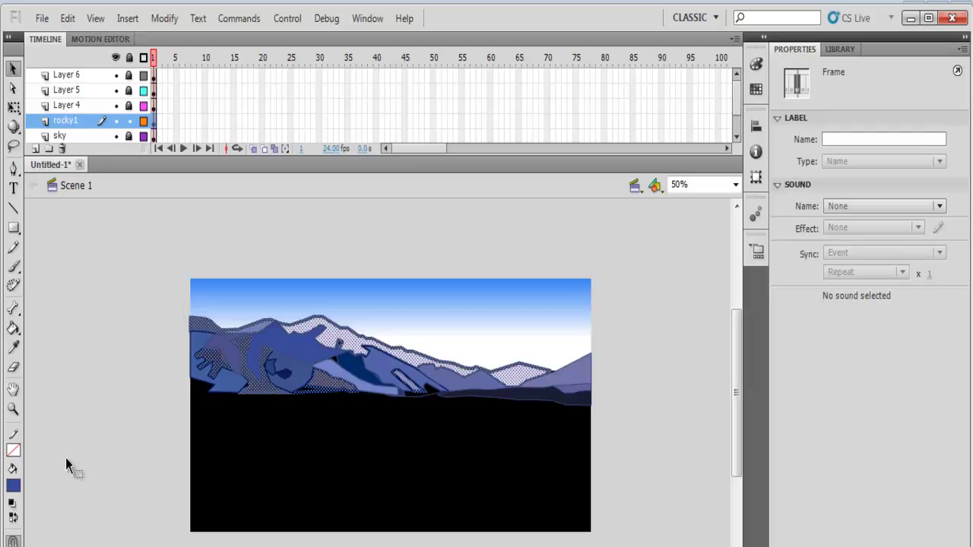
{"action": "left_click", "coordinate": [13, 451]}
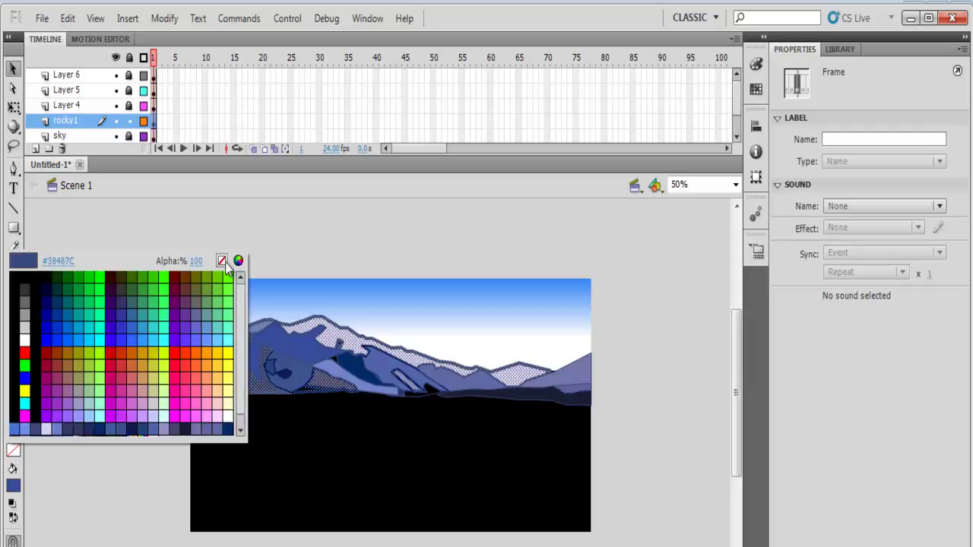
{"action": "left_click", "coordinate": [221, 260]}
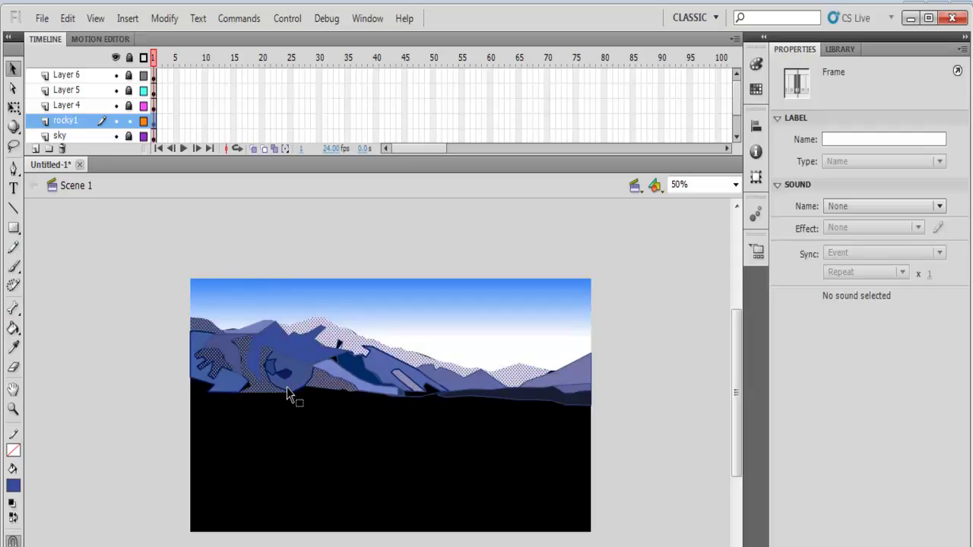
{"action": "left_click", "coordinate": [128, 122]}
Unlock Layer 4, set the stroke of all its mountain shapes to no color and lock the layer again.
{"action": "left_click", "coordinate": [129, 105]}
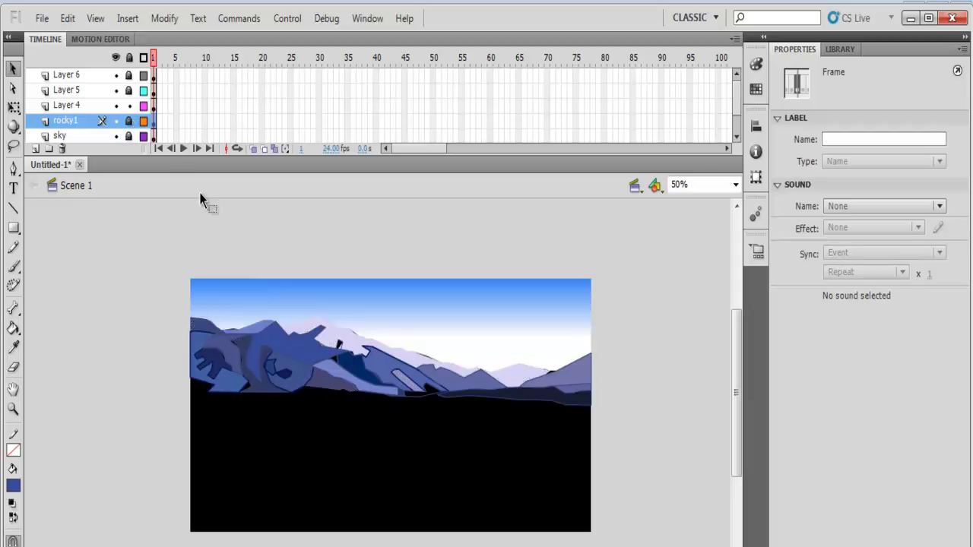
{"action": "left_click", "coordinate": [154, 105]}
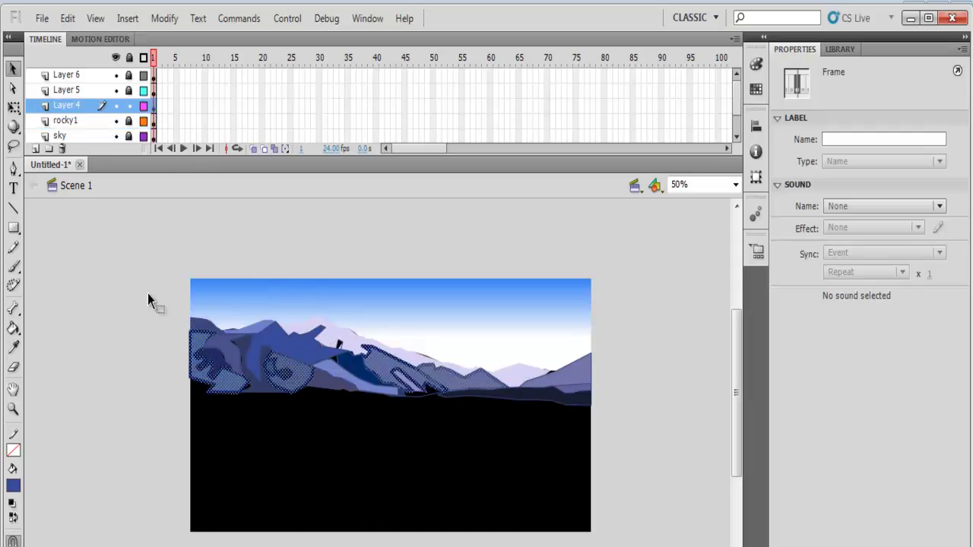
{"action": "left_click_drag", "start_coordinate": [155, 259], "coordinate": [683, 442]}
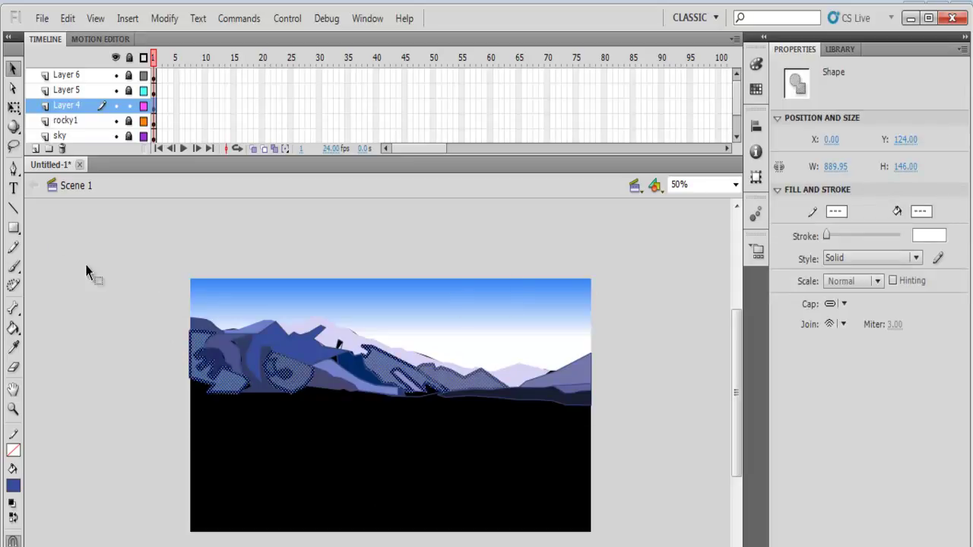
{"action": "left_click", "coordinate": [13, 486]}
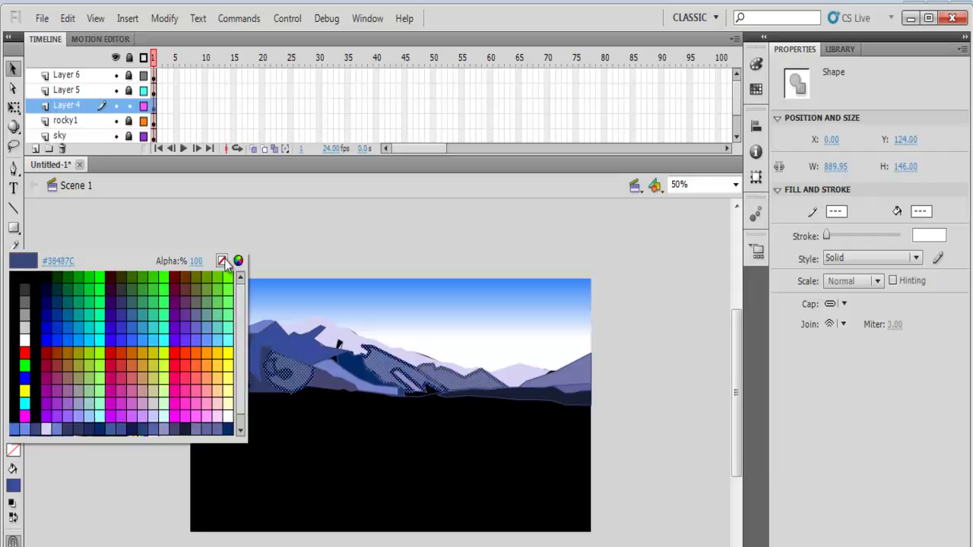
{"action": "left_click", "coordinate": [222, 261]}
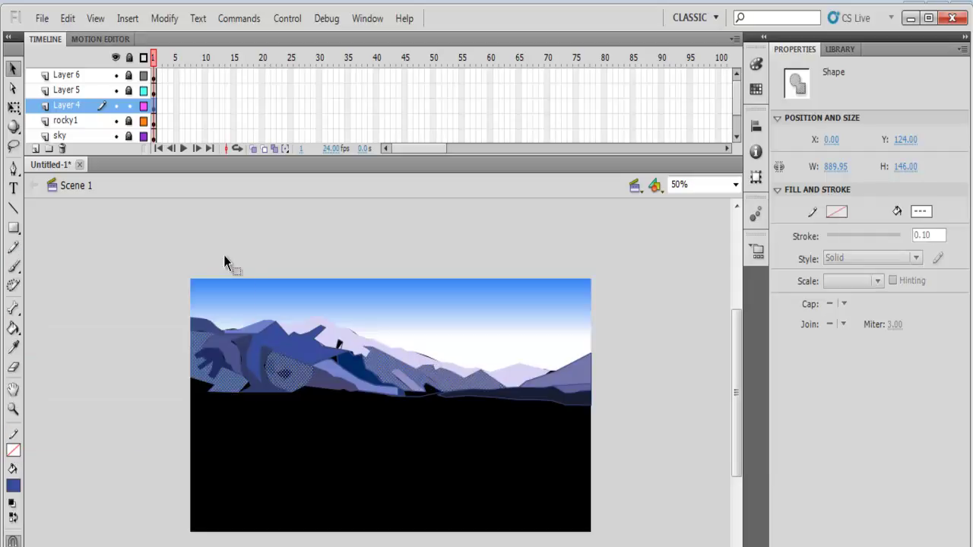
{"action": "left_click", "coordinate": [128, 105]}
Unlock Layer 5, remove the outlines from all its shapes and lock the layer again.
{"action": "left_click", "coordinate": [128, 90]}
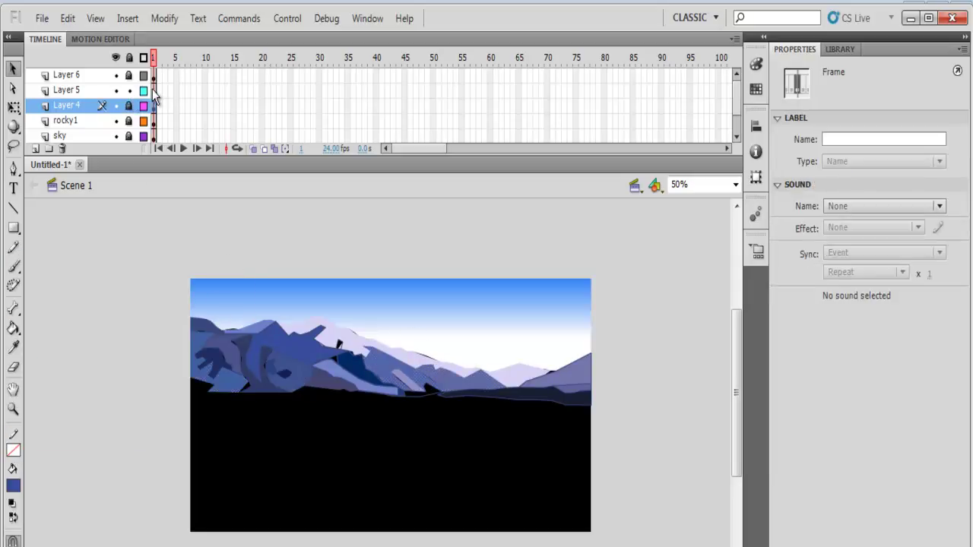
{"action": "left_click", "coordinate": [154, 91]}
{"action": "left_click_drag", "start_coordinate": [160, 252], "coordinate": [625, 438]}
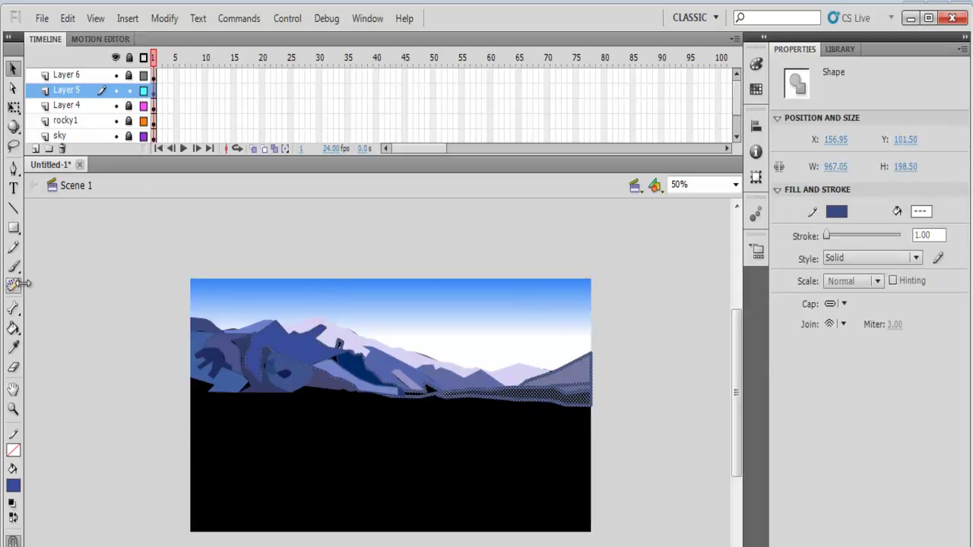
{"action": "left_click", "coordinate": [15, 448]}
{"action": "left_click", "coordinate": [222, 261]}
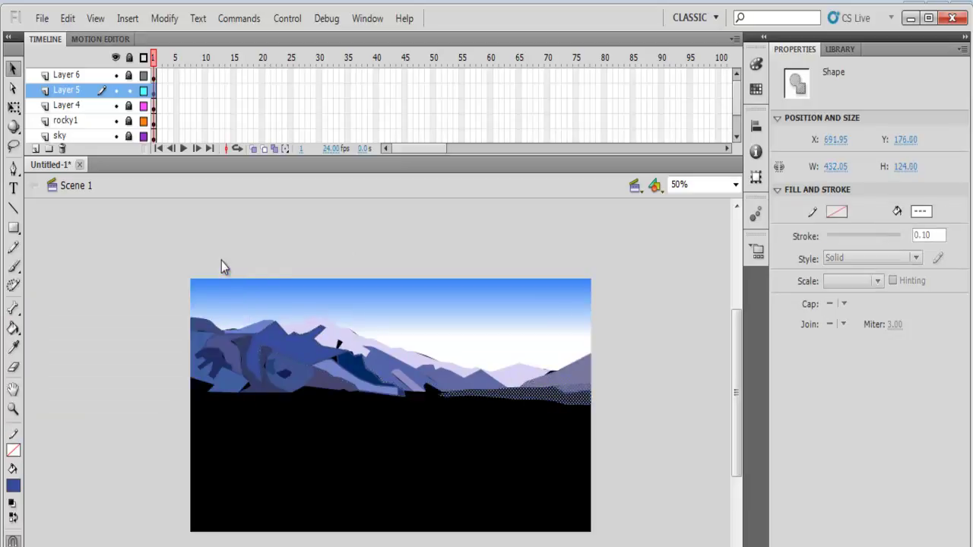
{"action": "left_click", "coordinate": [130, 91]}
Unlock Layer 6, select all its shapes, set their stroke to no color and deselect them.
{"action": "left_click", "coordinate": [128, 75]}
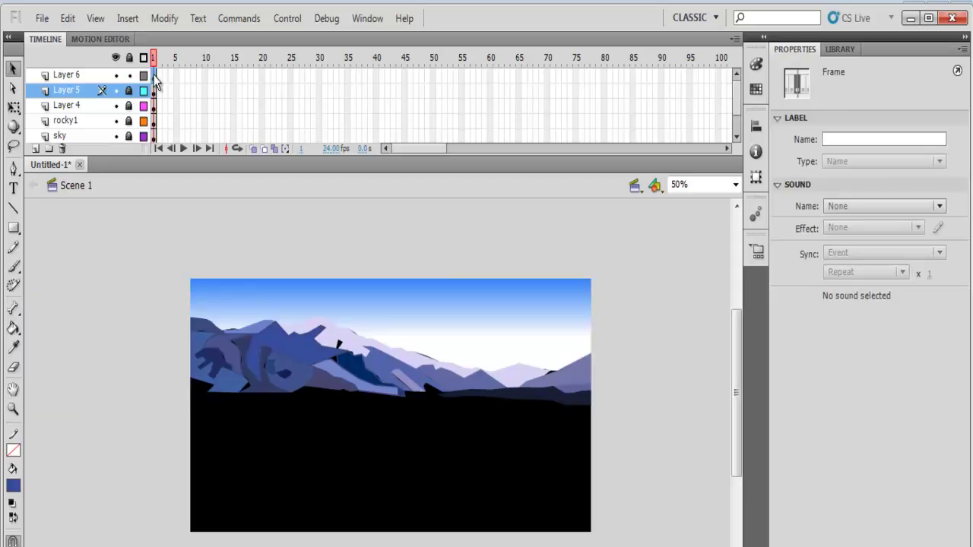
{"action": "left_click", "coordinate": [154, 75]}
{"action": "left_click_drag", "start_coordinate": [157, 230], "coordinate": [631, 516]}
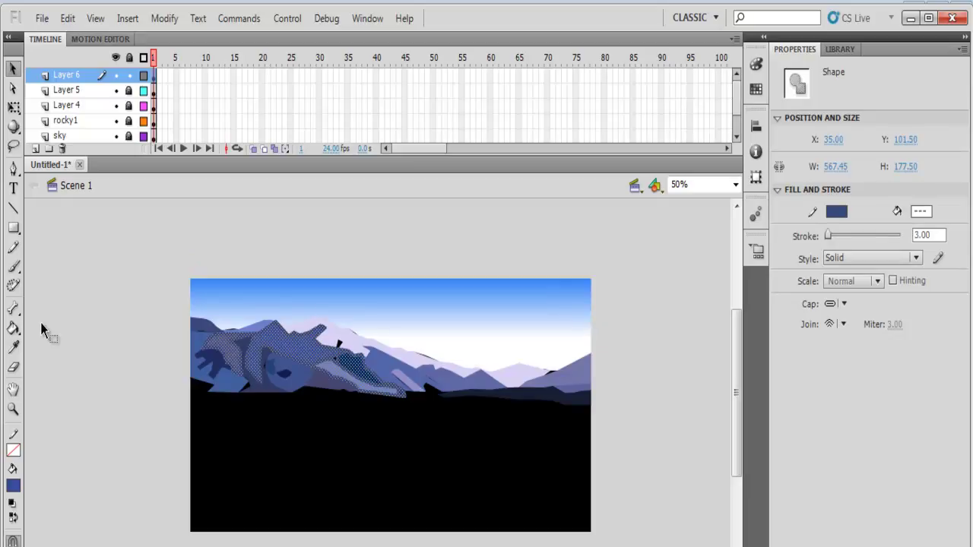
{"action": "left_click", "coordinate": [16, 453]}
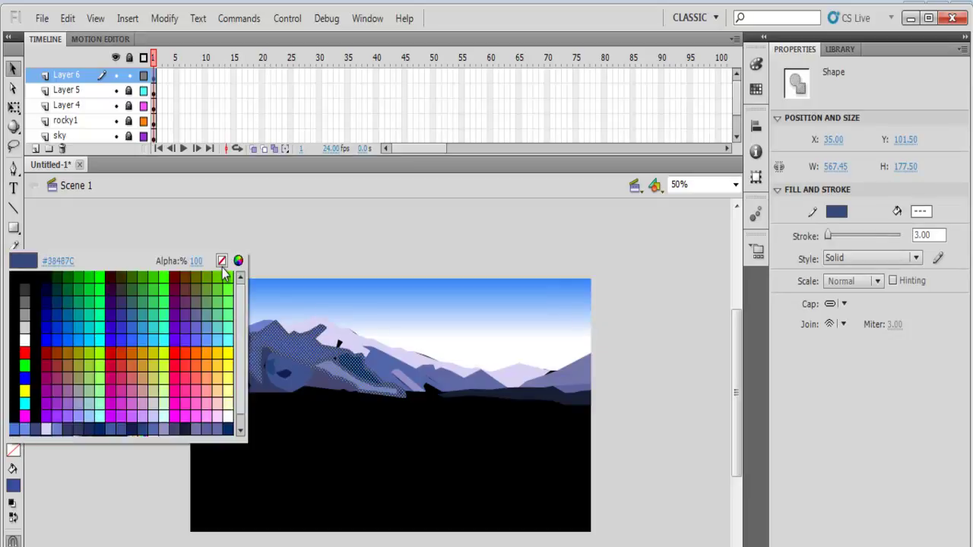
{"action": "left_click", "coordinate": [221, 260]}
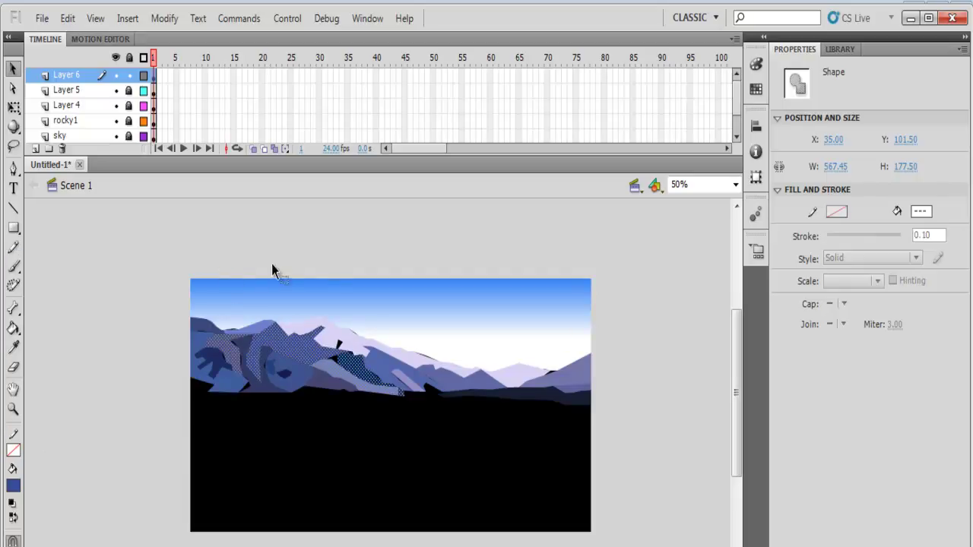
{"action": "left_click", "coordinate": [515, 261]}
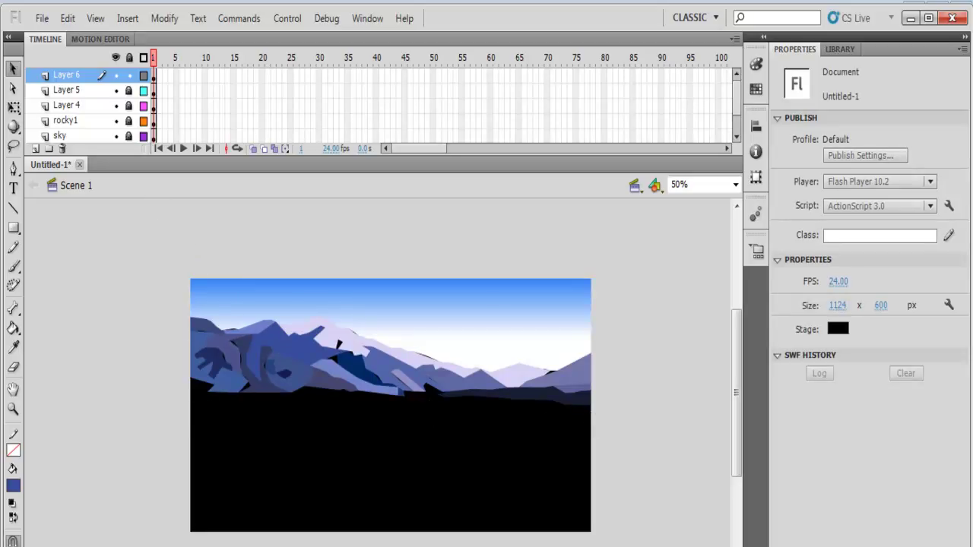
Add a new layer above Layer 6 and name it river.
{"action": "left_click", "coordinate": [35, 149]}
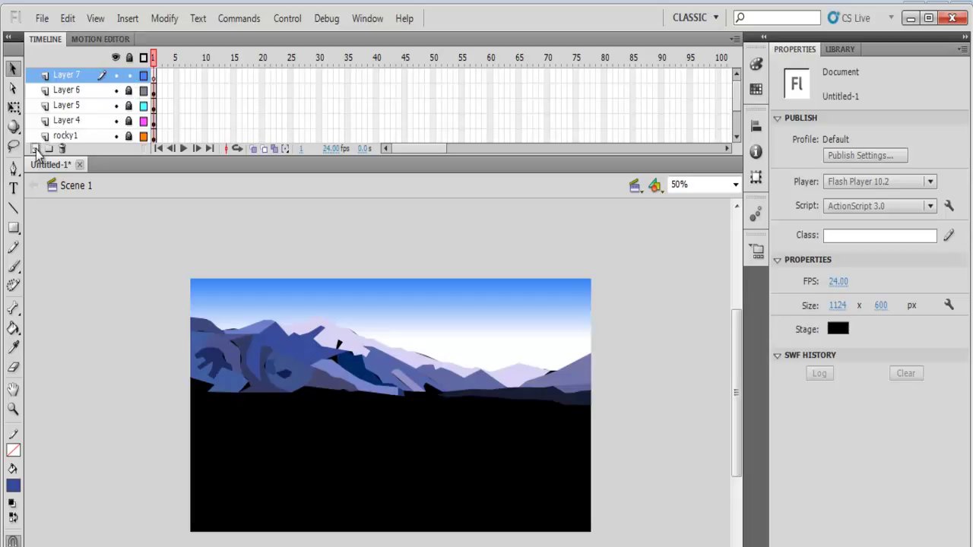
{"action": "left_click", "coordinate": [73, 81]}
{"action": "double_click", "coordinate": [72, 79]}
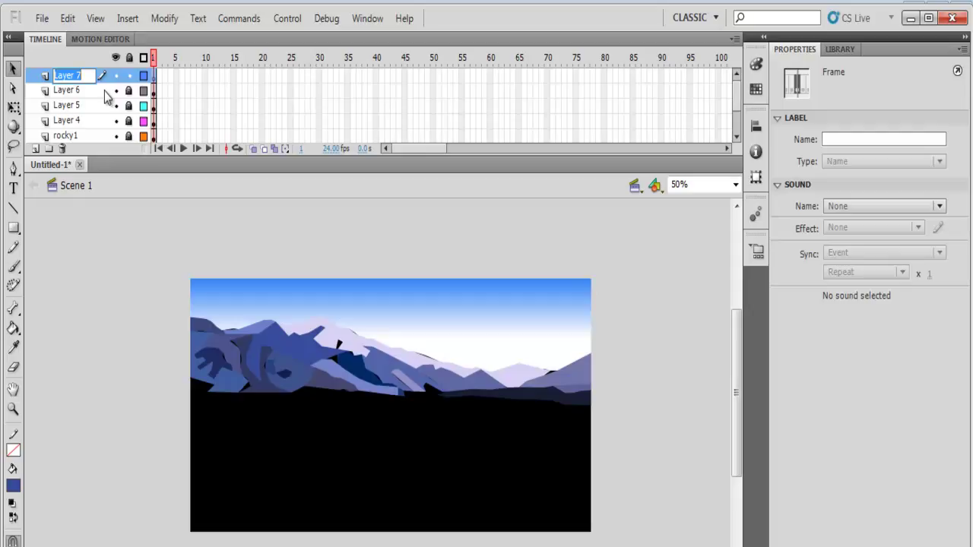
{"action": "type", "text": "nive"}
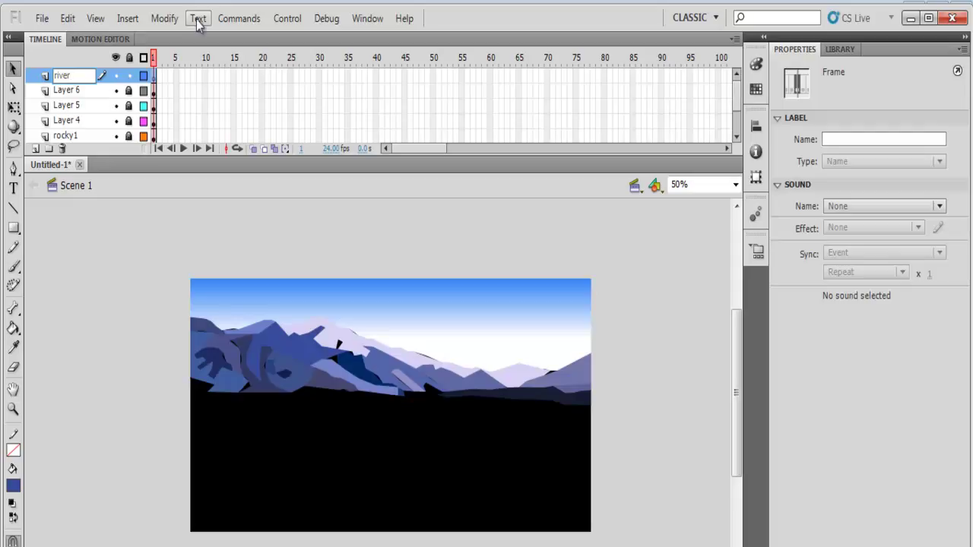
Rename Layer 4, Layer 5 and Layer 6 as rocky2, rocky3 and rocky4.
{"action": "double_click", "coordinate": [76, 121]}
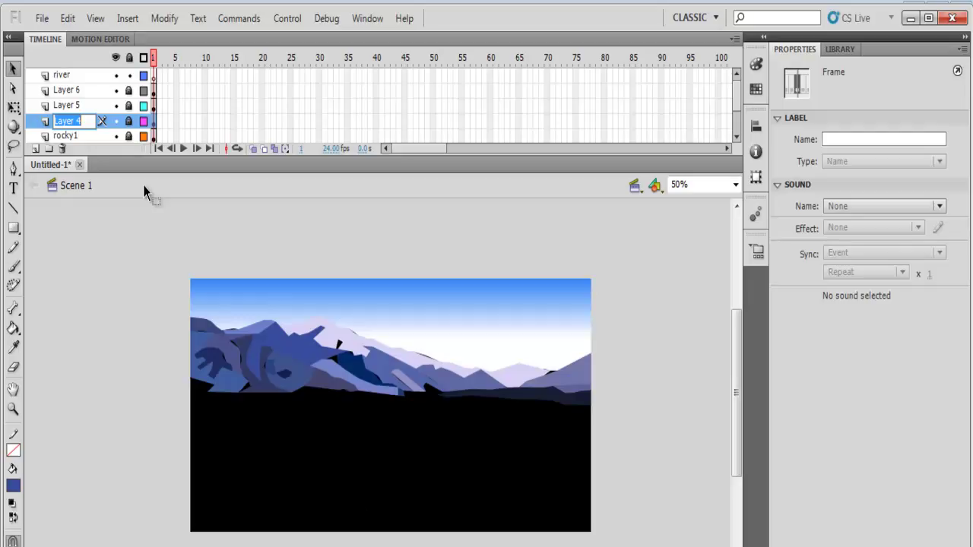
{"action": "type", "text": "rocky2"}
{"action": "left_click_drag", "start_coordinate": [84, 121], "coordinate": [51, 123]}
{"action": "key", "text": "ctrl+c"}
{"action": "double_click", "coordinate": [68, 105]}
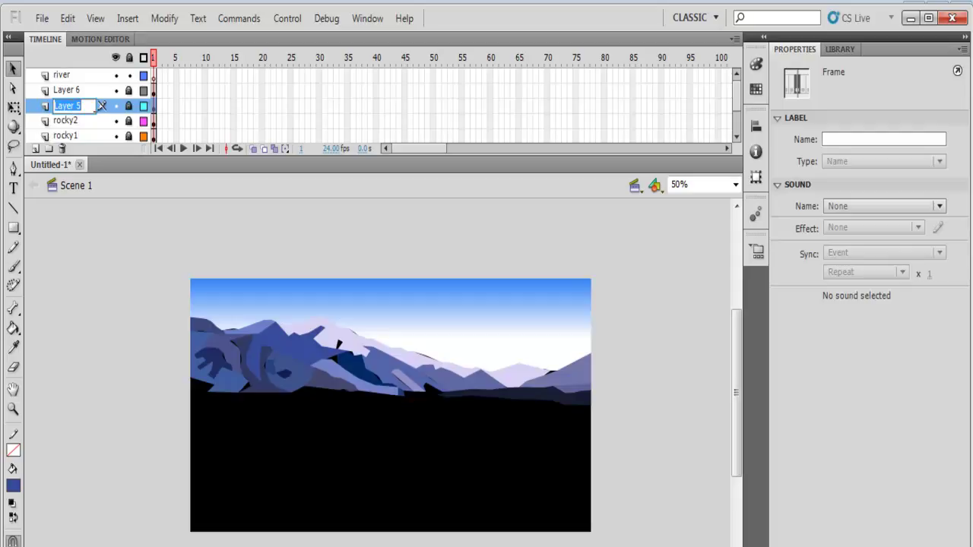
{"action": "key", "text": "ctrl+v"}
{"action": "double_click", "coordinate": [70, 90]}
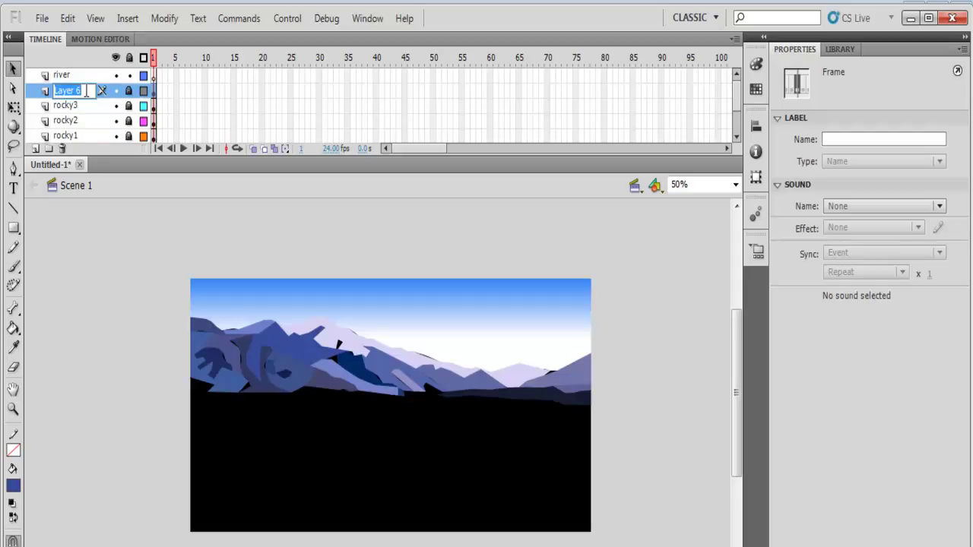
{"action": "key", "text": "ctrl+v"}
{"action": "type", "text": "4"}
On the river layer, trace the foot of the mountains with the Pen tool from the stage's right edge to its left edge.
{"action": "left_click", "coordinate": [154, 76]}
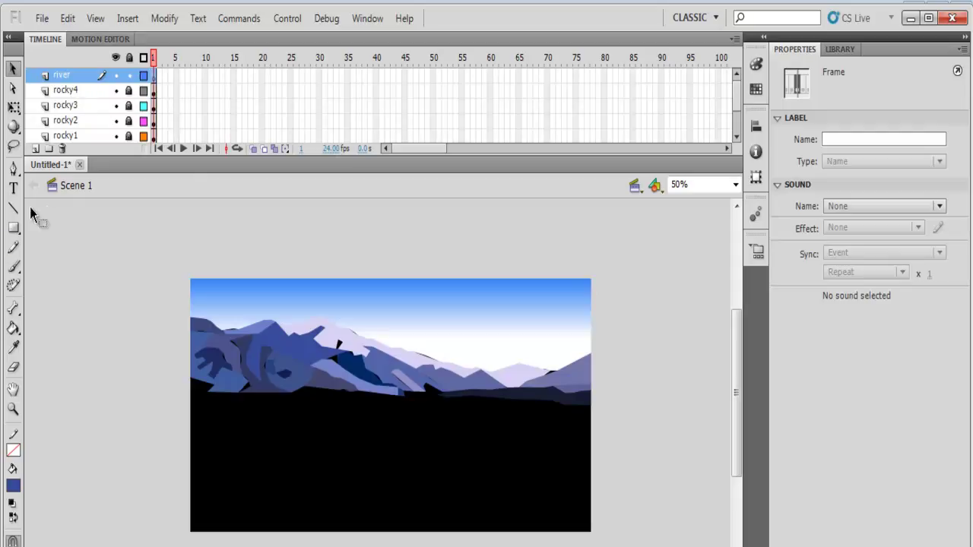
{"action": "left_click", "coordinate": [14, 168]}
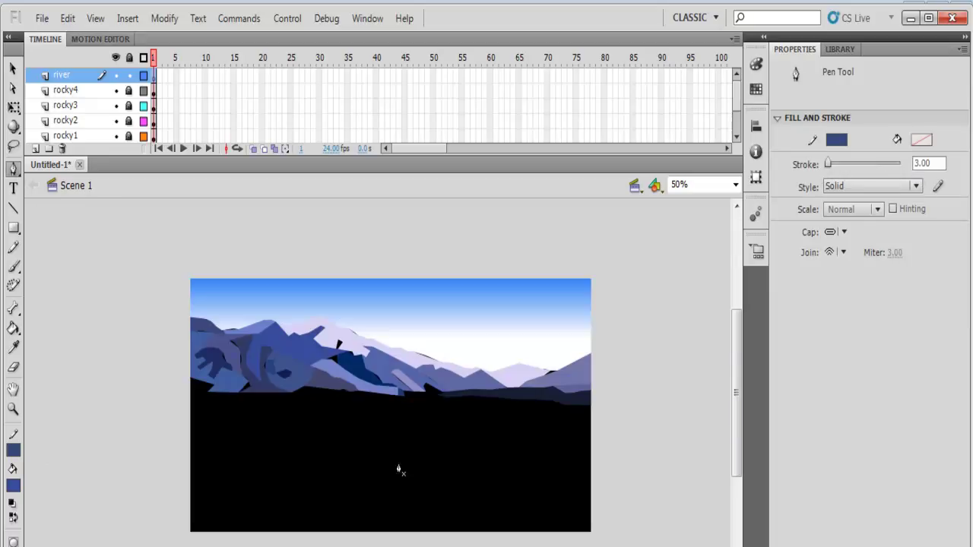
{"action": "left_click", "coordinate": [591, 406]}
{"action": "left_click", "coordinate": [565, 406]}
{"action": "left_click", "coordinate": [552, 402]}
{"action": "left_click", "coordinate": [538, 401]}
{"action": "left_click", "coordinate": [497, 398]}
{"action": "left_click", "coordinate": [447, 399]}
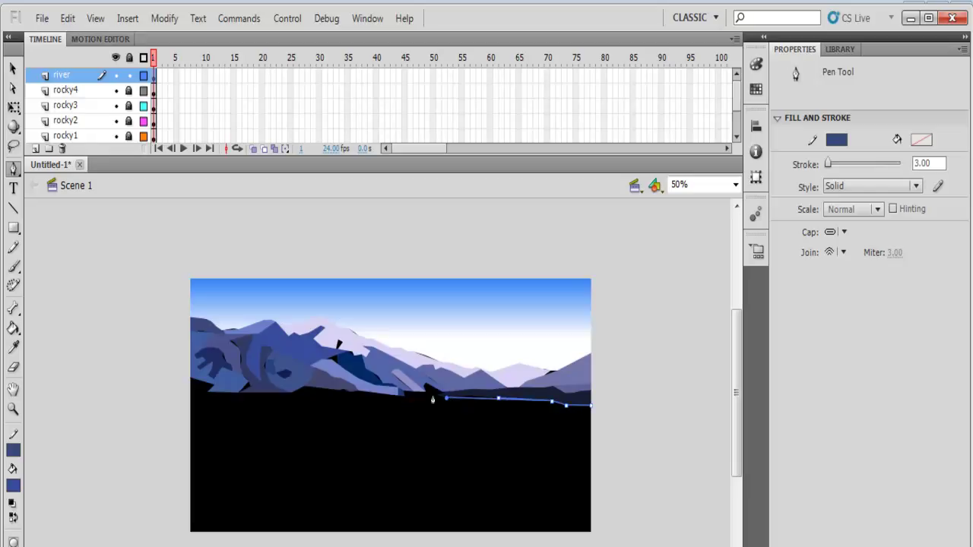
{"action": "left_click", "coordinate": [440, 386]}
{"action": "left_click", "coordinate": [402, 393]}
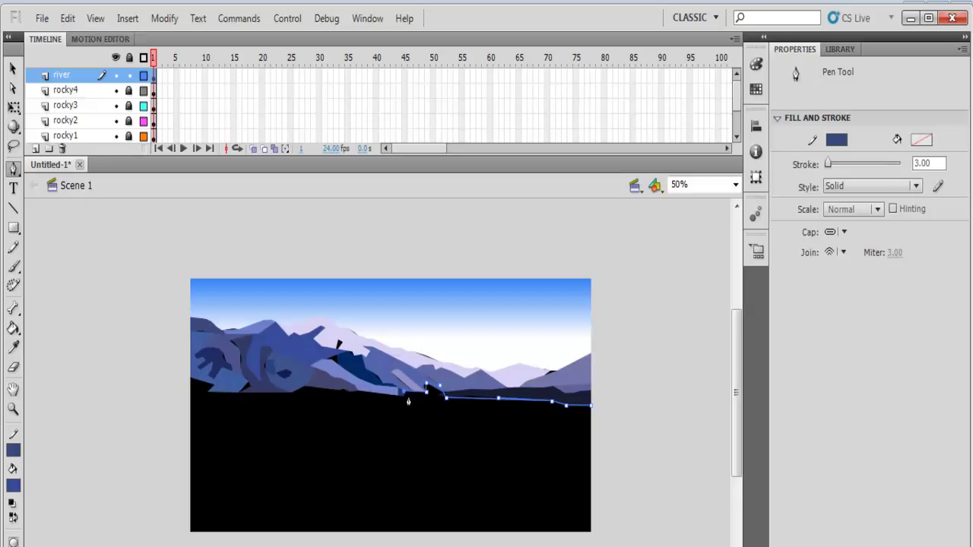
{"action": "left_click", "coordinate": [349, 393]}
{"action": "left_click", "coordinate": [305, 387]}
{"action": "left_click", "coordinate": [292, 393]}
{"action": "left_click", "coordinate": [250, 387]}
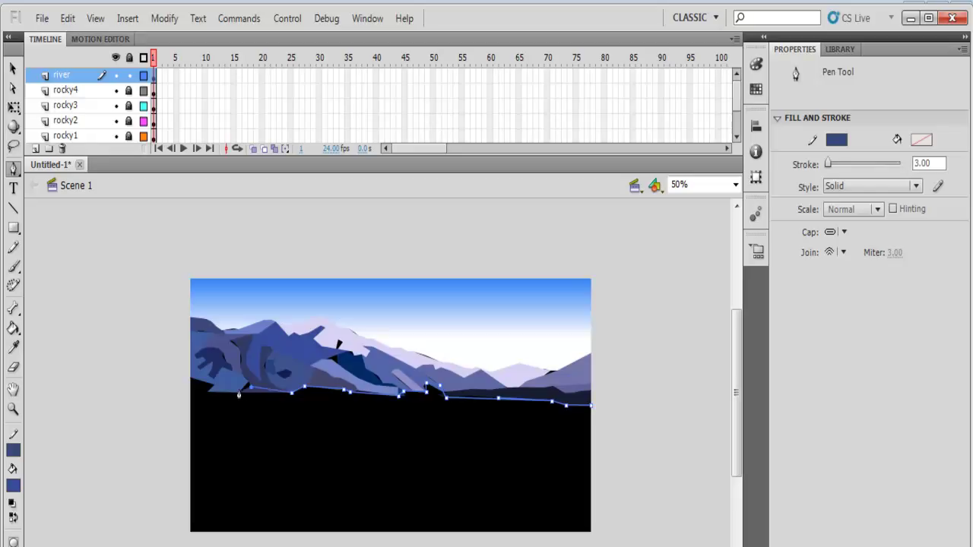
{"action": "left_click", "coordinate": [214, 391]}
{"action": "left_click", "coordinate": [190, 377]}
Continue the path down the stage's left edge and along a jagged lower bank, closing a river outline about 1128 by 322 px.
{"action": "left_click", "coordinate": [191, 484]}
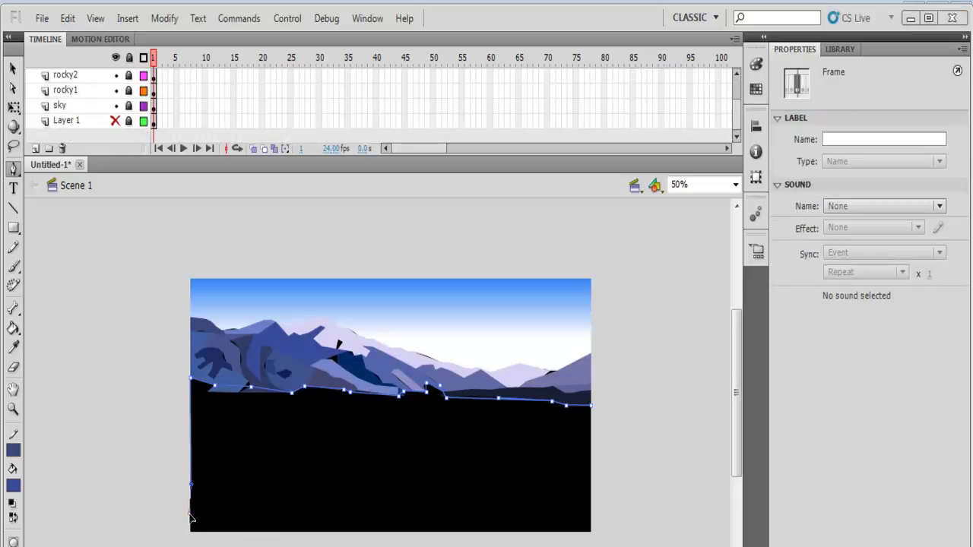
{"action": "left_click", "coordinate": [191, 515]}
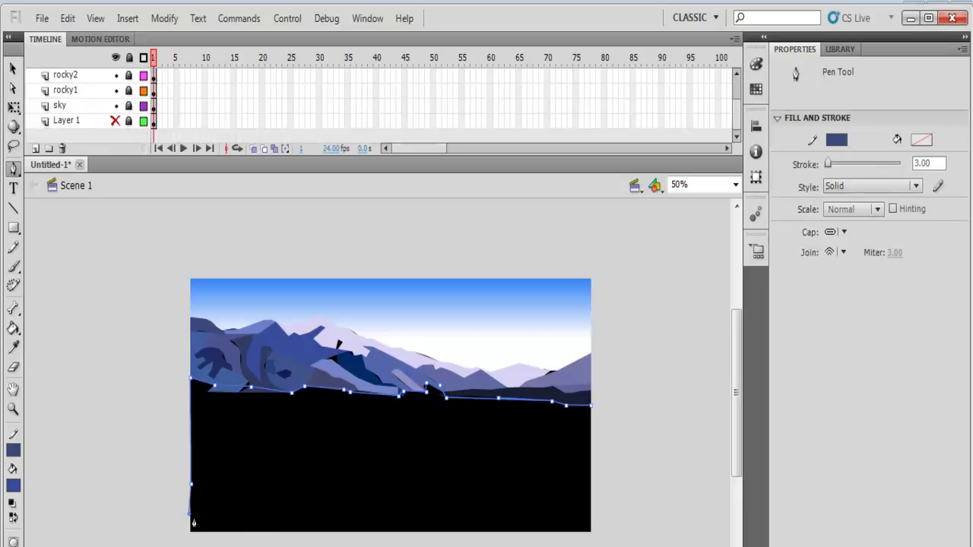
{"action": "left_click", "coordinate": [247, 498]}
{"action": "left_click", "coordinate": [286, 495]}
{"action": "left_click", "coordinate": [295, 500]}
{"action": "left_click", "coordinate": [316, 495]}
{"action": "left_click", "coordinate": [327, 492]}
{"action": "left_click", "coordinate": [347, 482]}
{"action": "left_click", "coordinate": [385, 475]}
{"action": "left_click", "coordinate": [399, 478]}
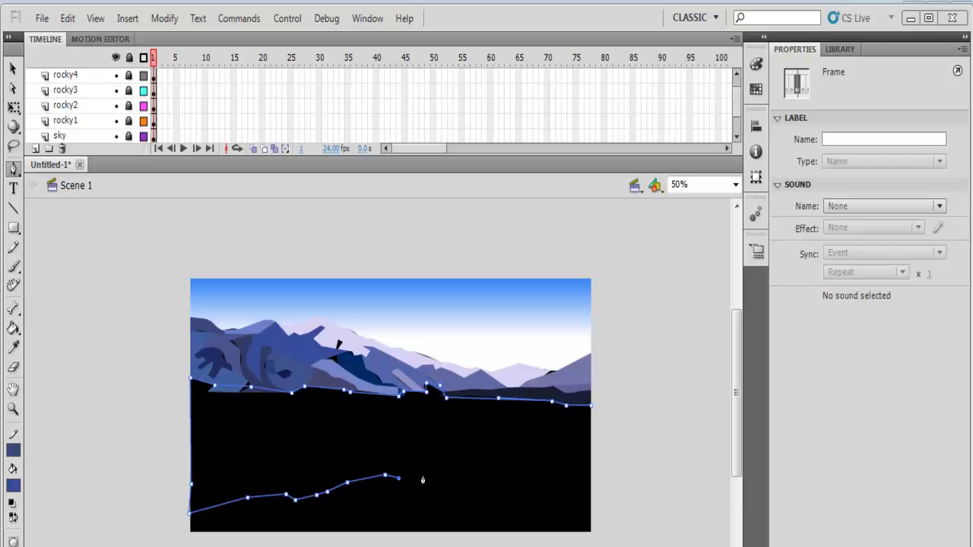
{"action": "left_click", "coordinate": [423, 476]}
{"action": "left_click", "coordinate": [458, 480]}
{"action": "left_click", "coordinate": [495, 473]}
{"action": "left_click", "coordinate": [522, 463]}
{"action": "left_click", "coordinate": [555, 458]}
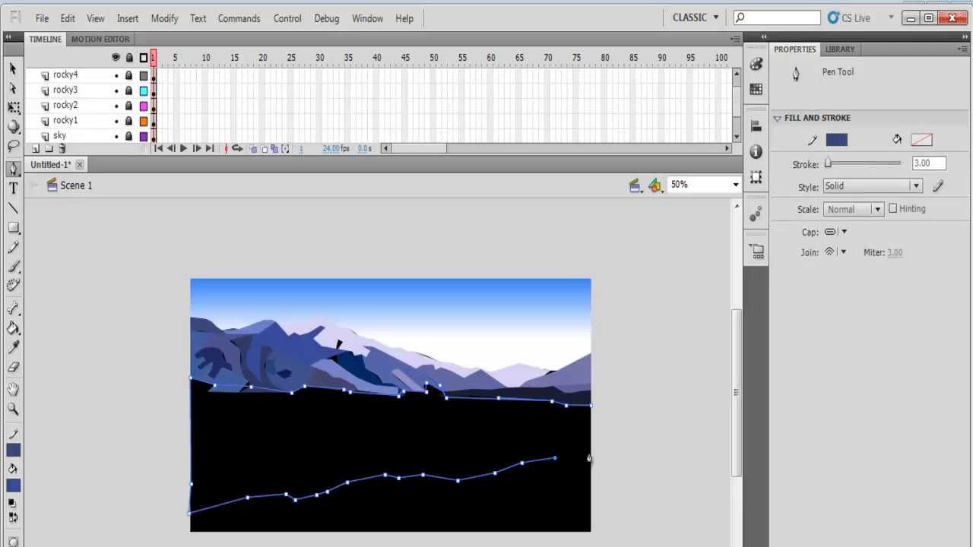
{"action": "left_click", "coordinate": [591, 455]}
{"action": "left_click", "coordinate": [592, 409]}
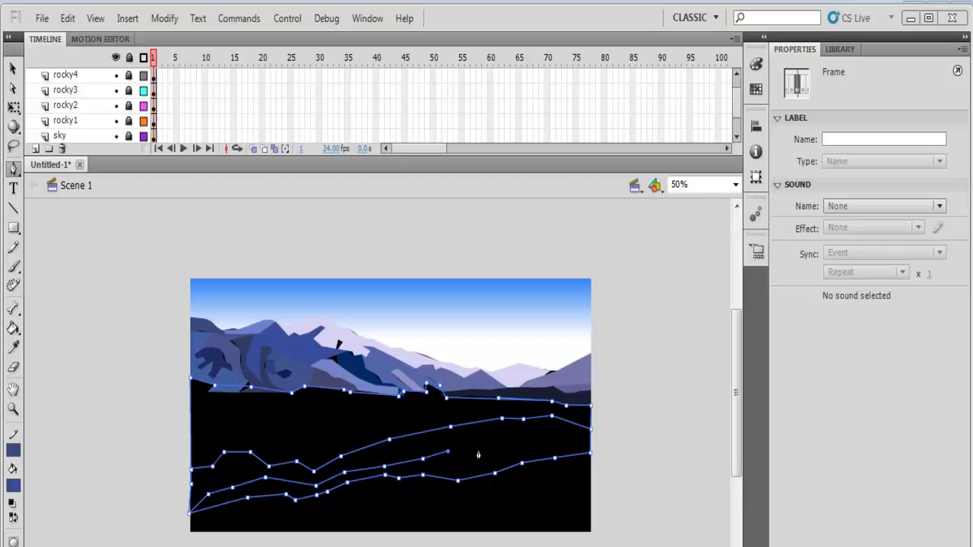
Extend the unfinished middle contour line inside the river outline to the stage's right edge.
{"action": "left_click", "coordinate": [478, 450]}
{"action": "left_click", "coordinate": [507, 449]}
{"action": "left_click", "coordinate": [536, 443]}
{"action": "left_click", "coordinate": [568, 444]}
{"action": "left_click", "coordinate": [591, 442]}
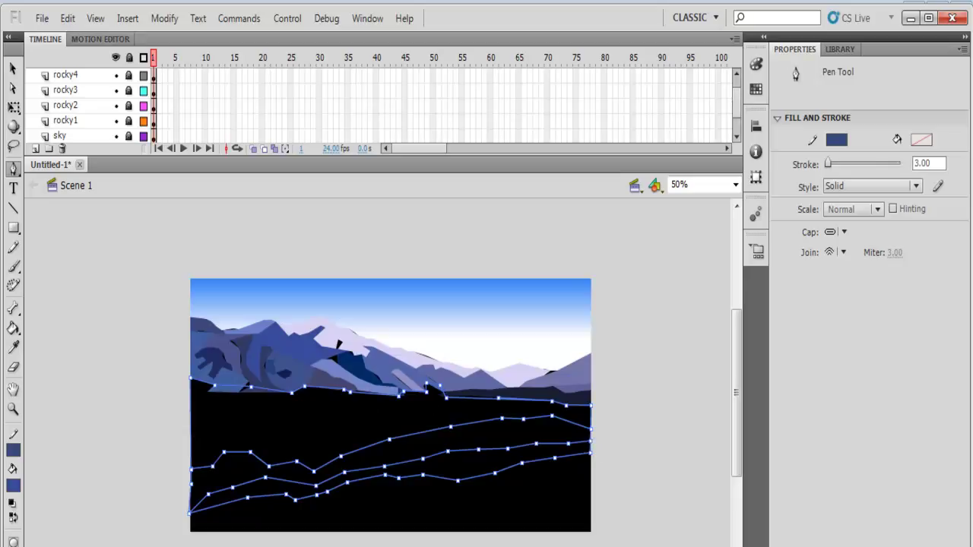
Fill the river's large upper area with dark blue #2A498C using the Paint Bucket.
{"action": "key", "text": "v"}
{"action": "key", "text": "k"}
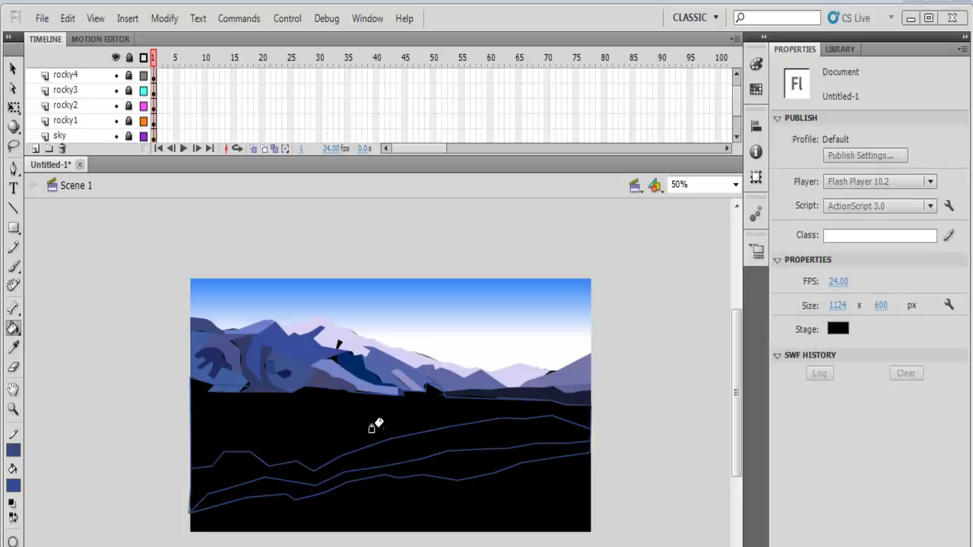
{"action": "left_click", "coordinate": [361, 416]}
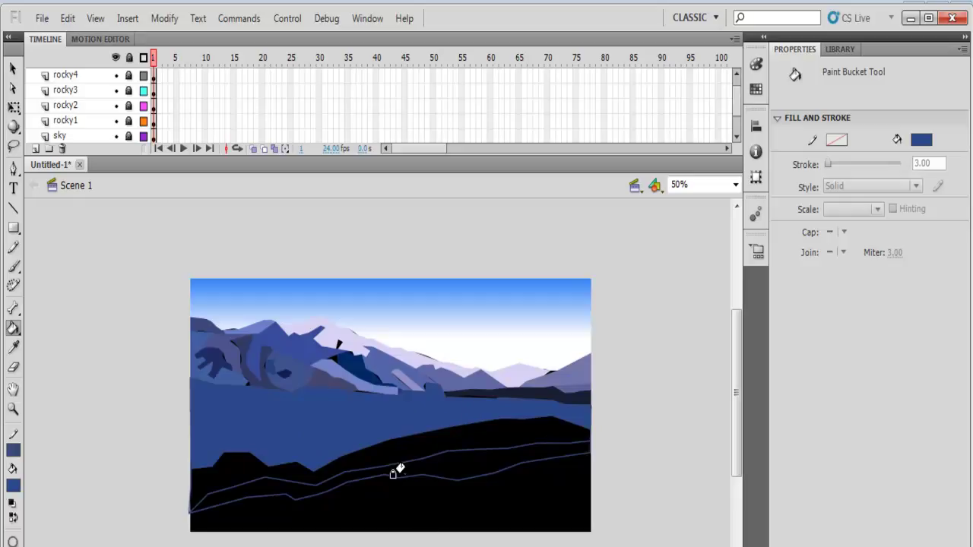
Fill the band below the dark blue water with pale lavender #D8D2F4 and the lowest band with medium blue.
{"action": "left_click", "coordinate": [15, 488]}
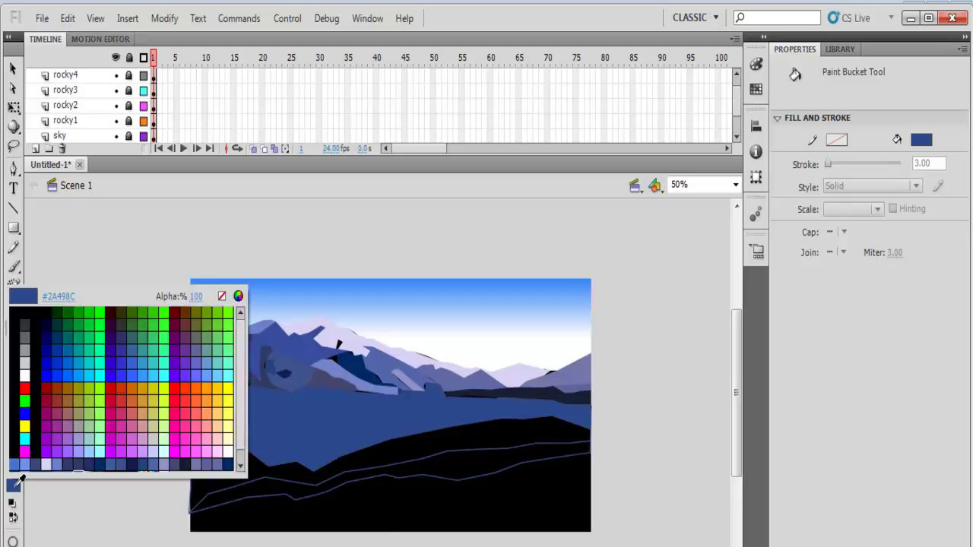
{"action": "left_click", "coordinate": [52, 462]}
{"action": "left_click", "coordinate": [359, 453]}
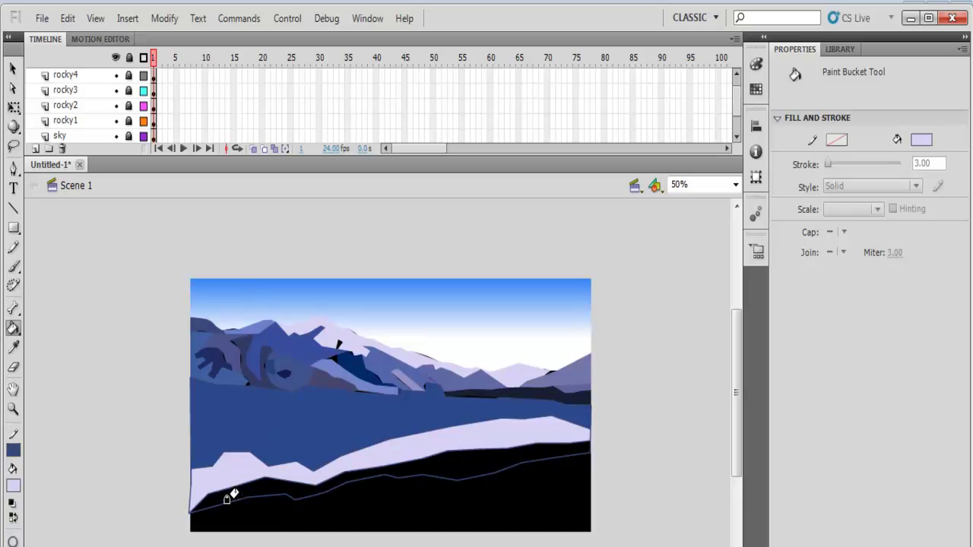
{"action": "left_click", "coordinate": [14, 486]}
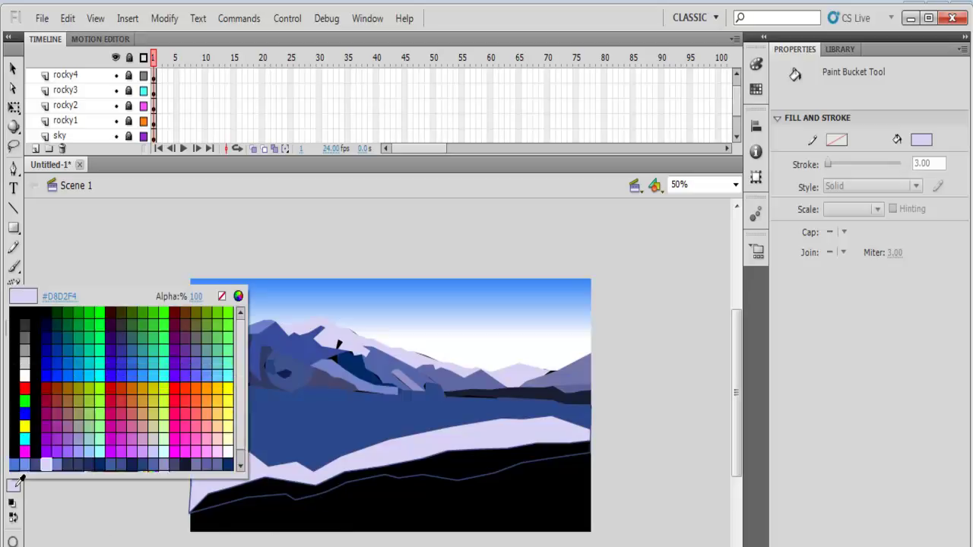
{"action": "left_click", "coordinate": [59, 464]}
{"action": "left_click", "coordinate": [274, 485]}
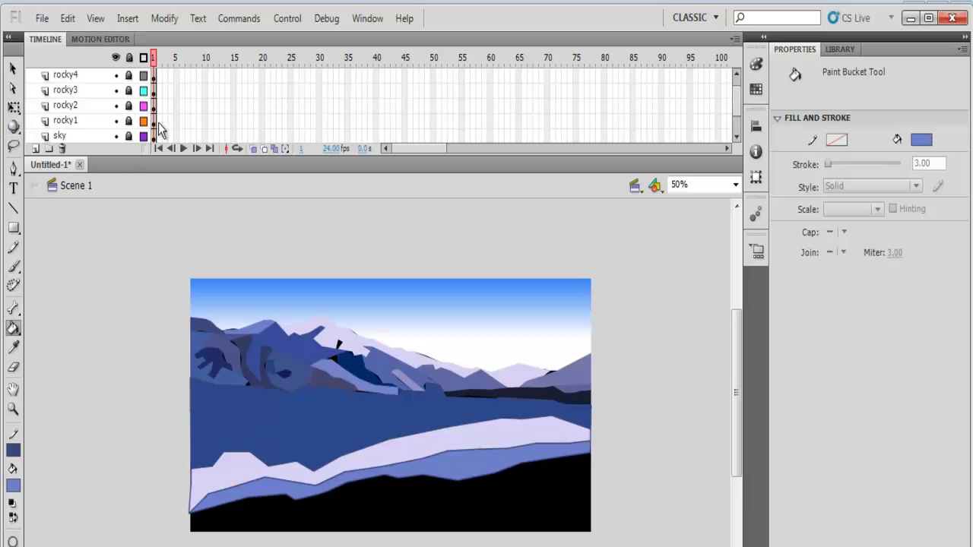
Select all artwork on the river layer and convert it to a movie clip symbol named river1.
{"action": "left_click_drag", "start_coordinate": [739, 101], "coordinate": [738, 84]}
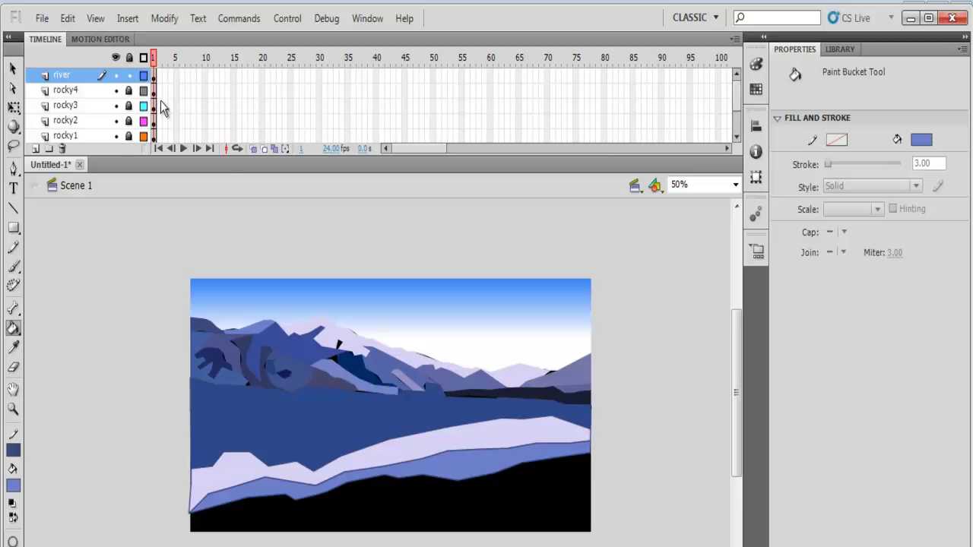
{"action": "left_click", "coordinate": [154, 75]}
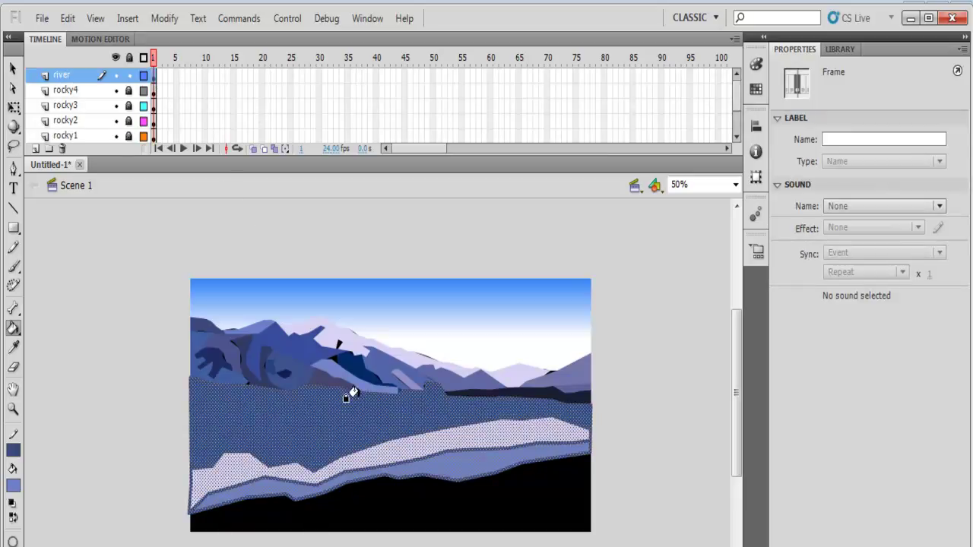
{"action": "left_click", "coordinate": [13, 68]}
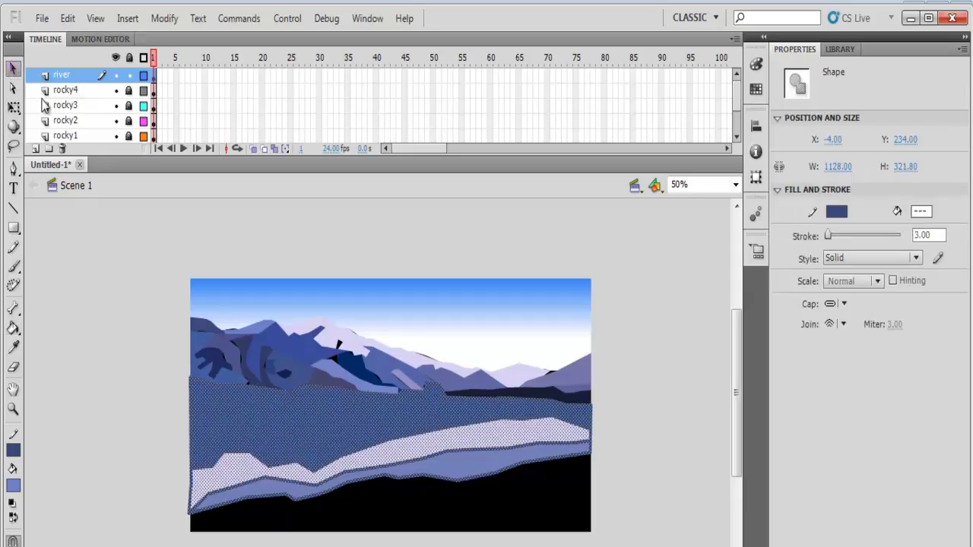
{"action": "right_click", "coordinate": [364, 430]}
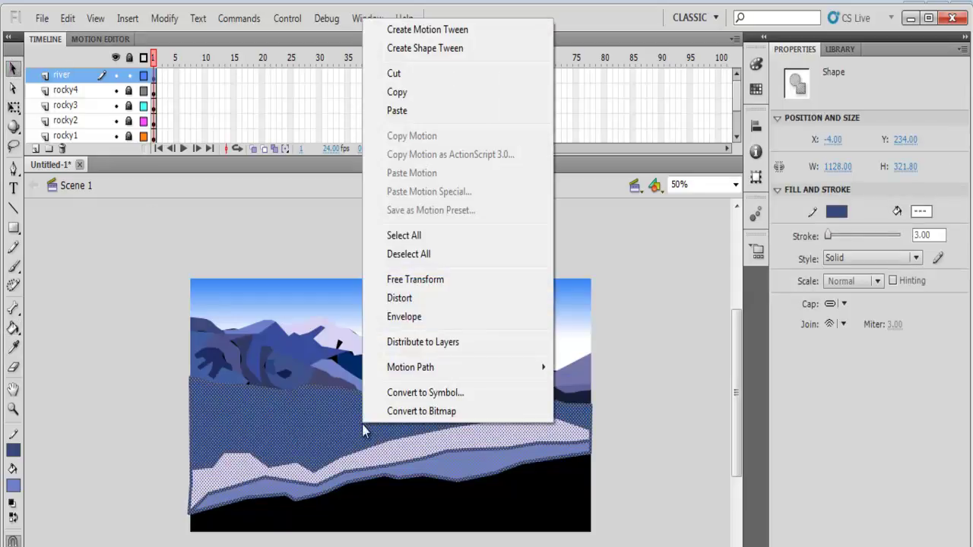
{"action": "left_click", "coordinate": [436, 393]}
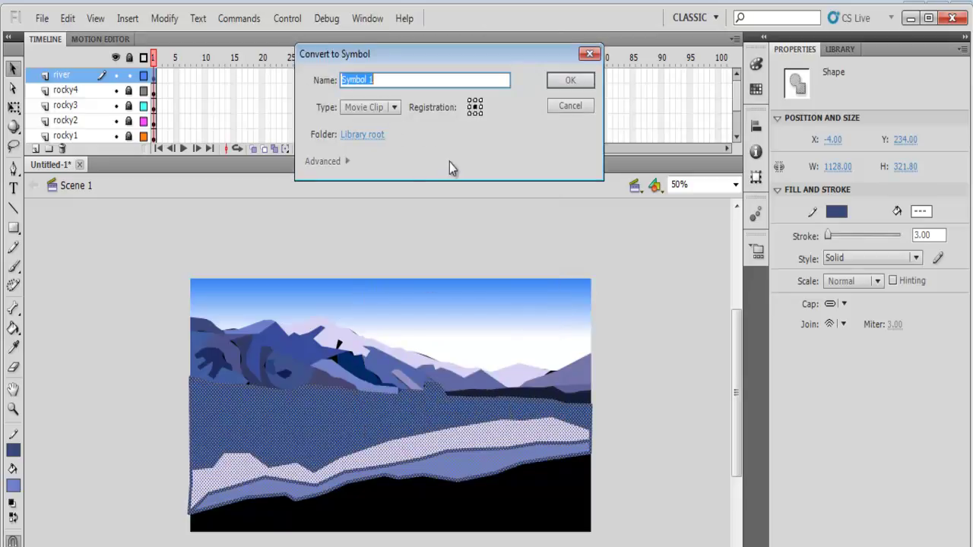
{"action": "type", "text": "river"}
{"action": "type", "text": "1"}
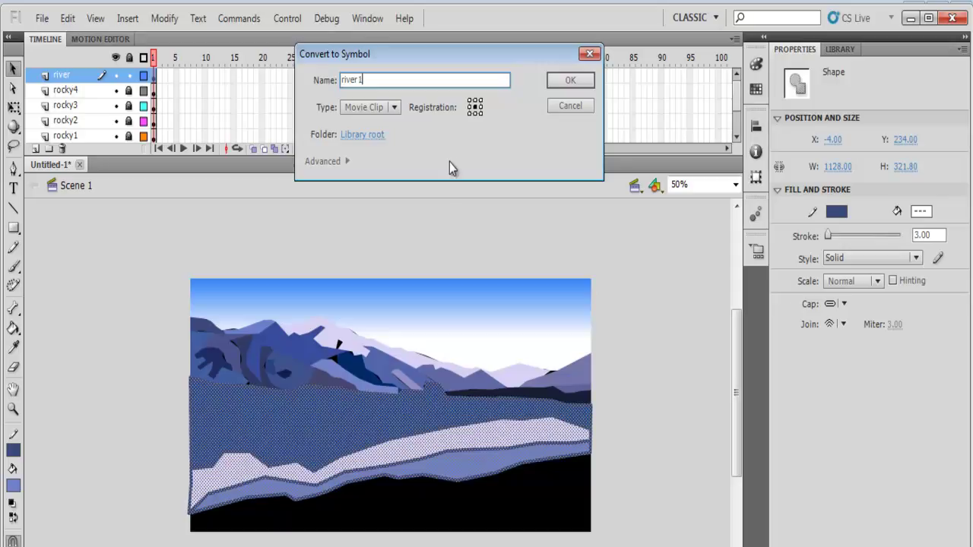
{"action": "left_click", "coordinate": [569, 81]}
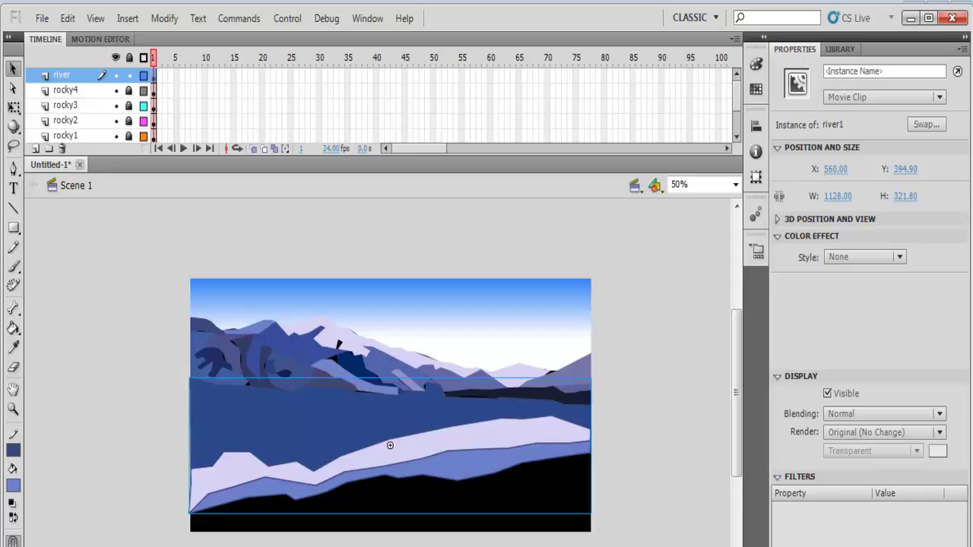
Add a Blur filter to the river1 movie clip with Blur X and Blur Y at 41 px.
{"action": "left_click", "coordinate": [779, 546]}
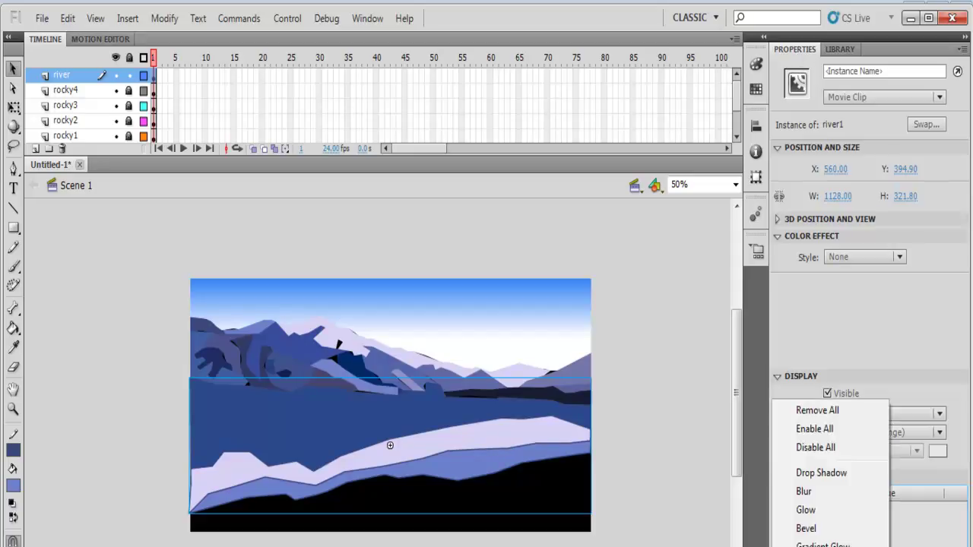
{"action": "left_click", "coordinate": [805, 493]}
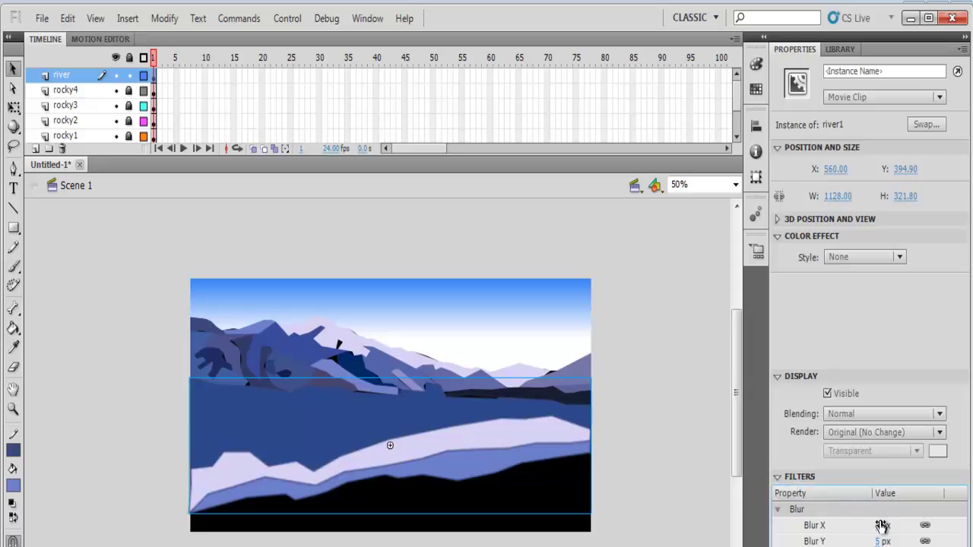
{"action": "left_click_drag", "start_coordinate": [881, 526], "coordinate": [896, 543]}
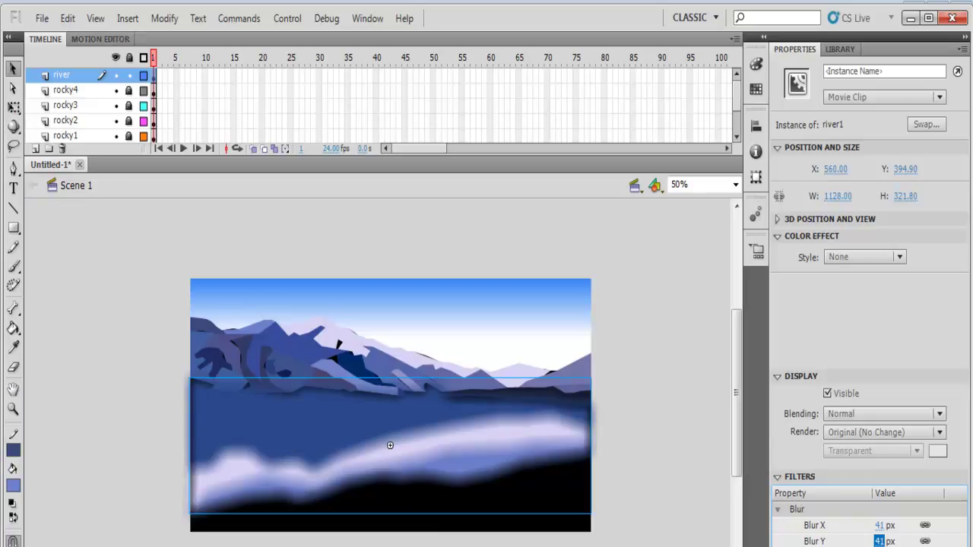
Lock the river layer, unlock layers rocky1 to rocky4 and select all the shapes on those four layers.
{"action": "left_click", "coordinate": [129, 75]}
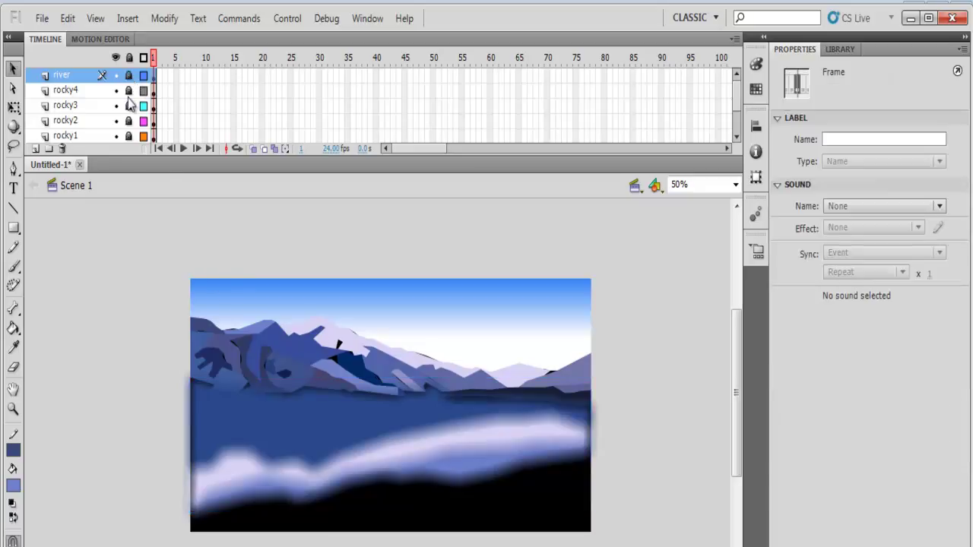
{"action": "left_click_drag", "start_coordinate": [128, 91], "coordinate": [128, 142]}
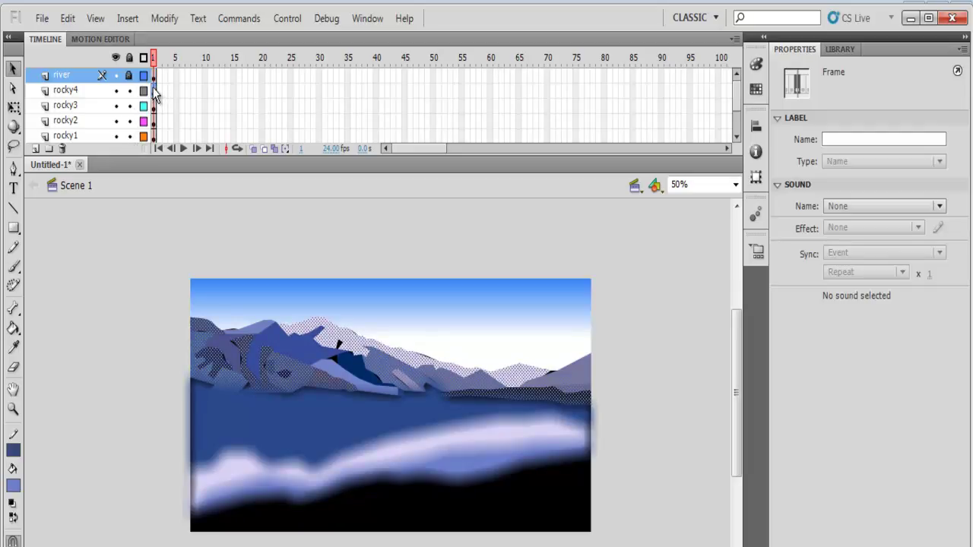
{"action": "left_click", "coordinate": [155, 90]}
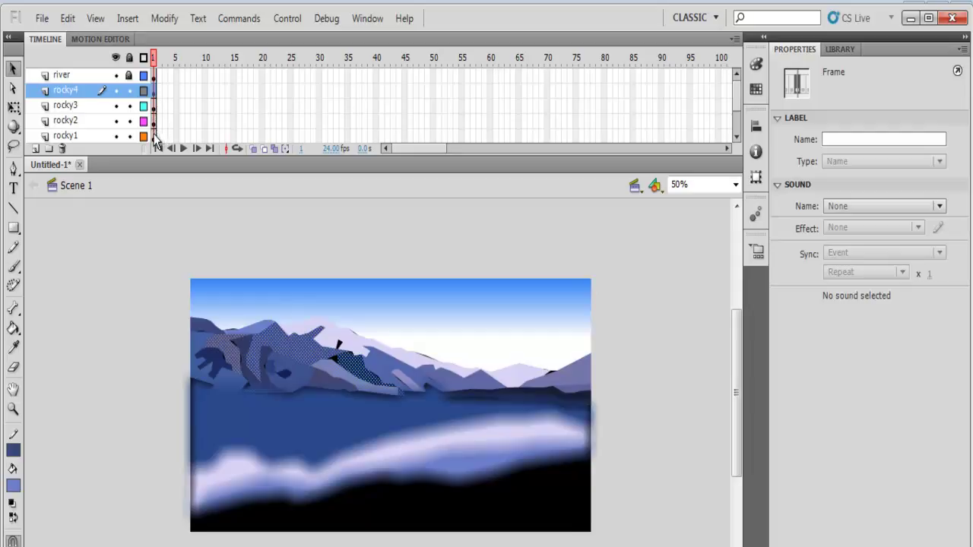
{"action": "left_click", "coordinate": [154, 136]}
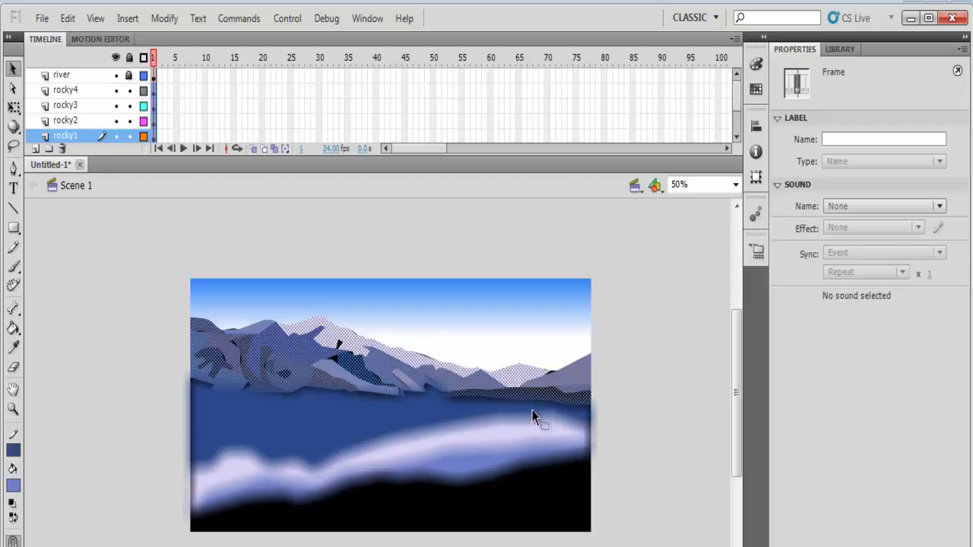
Convert the selected mountain shapes to a movie clip symbol named rock.
{"action": "right_click", "coordinate": [347, 357]}
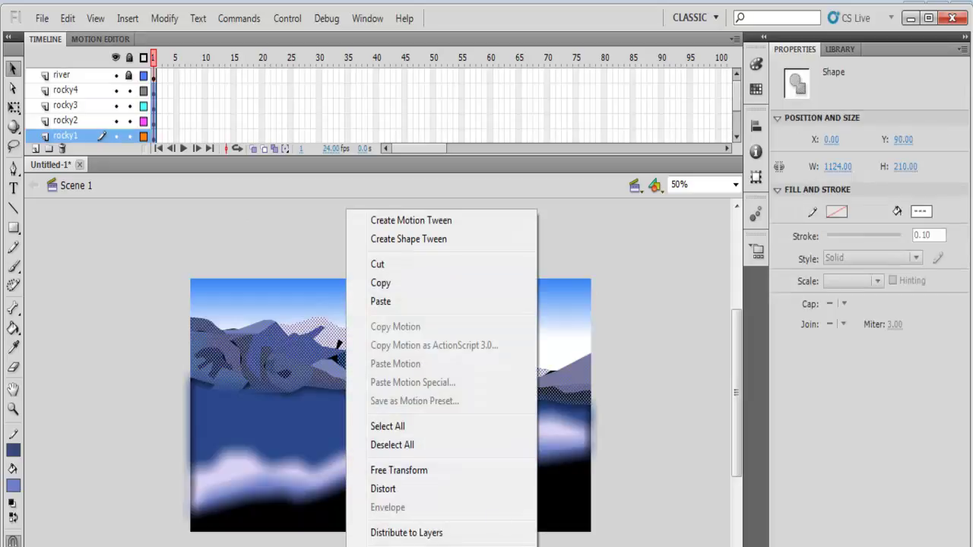
{"action": "left_click", "coordinate": [407, 546]}
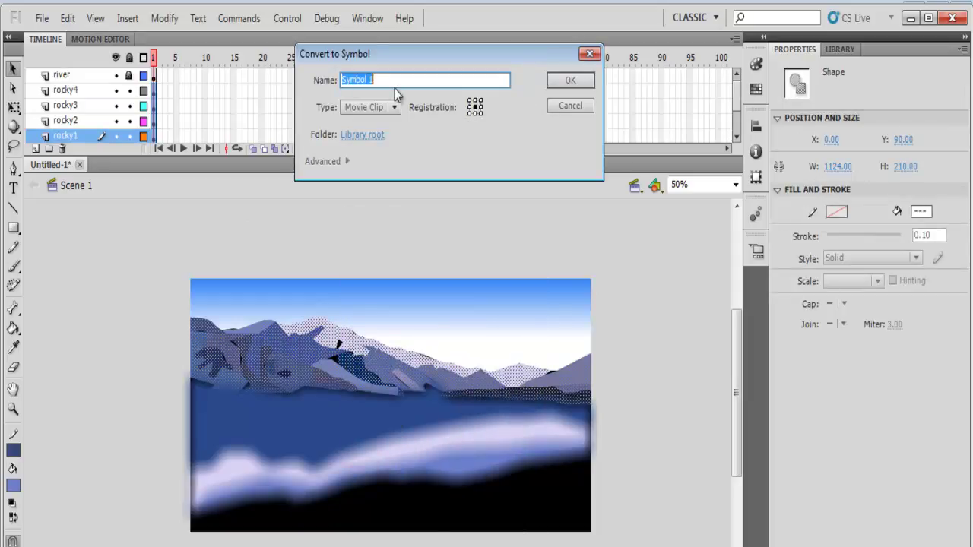
{"action": "type", "text": "ro"}
{"action": "left_click", "coordinate": [563, 81]}
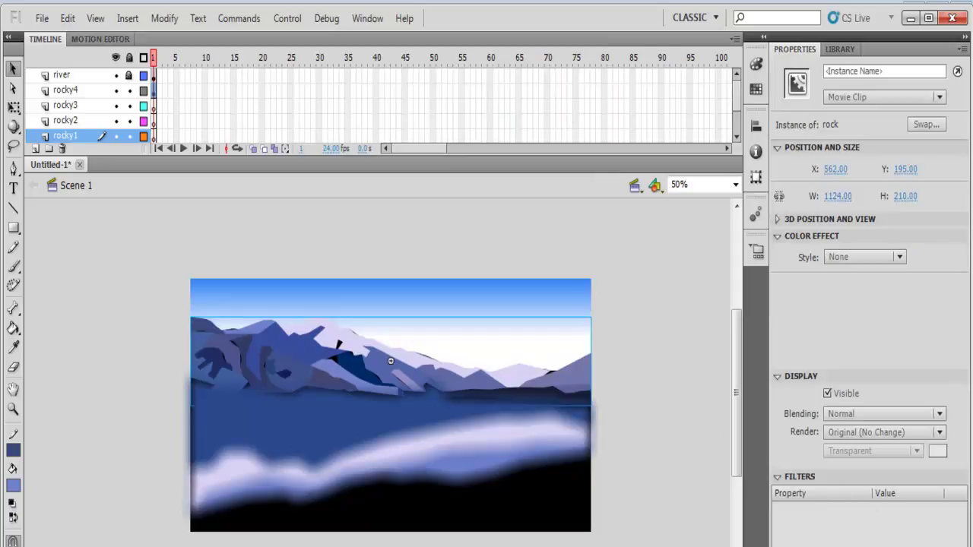
Add a Blur filter to the rock movie clip, trying 13 px for Blur X and Y and reducing it to a lighter blur.
{"action": "left_click", "coordinate": [779, 545]}
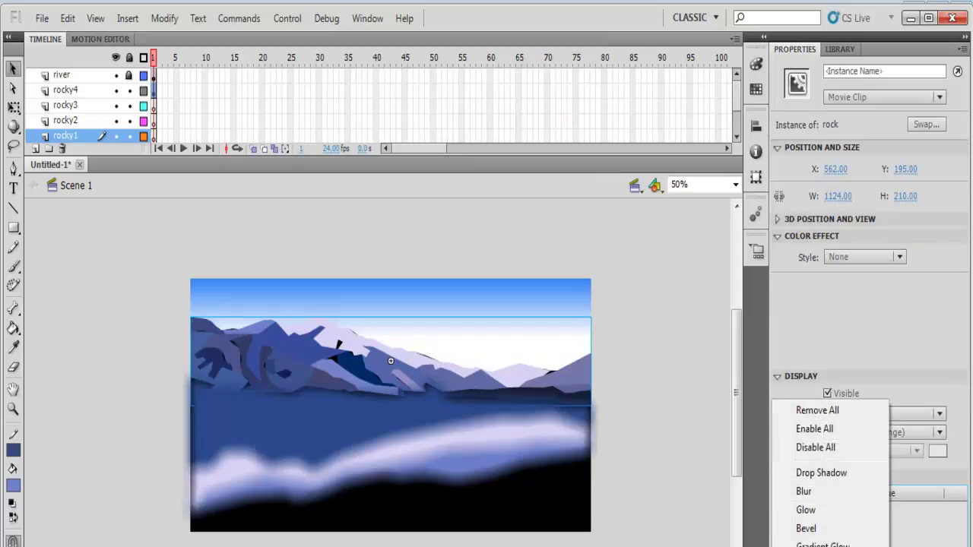
{"action": "left_click", "coordinate": [806, 496]}
{"action": "left_click", "coordinate": [880, 525]}
{"action": "type", "text": "13"}
{"action": "key", "text": "Return"}
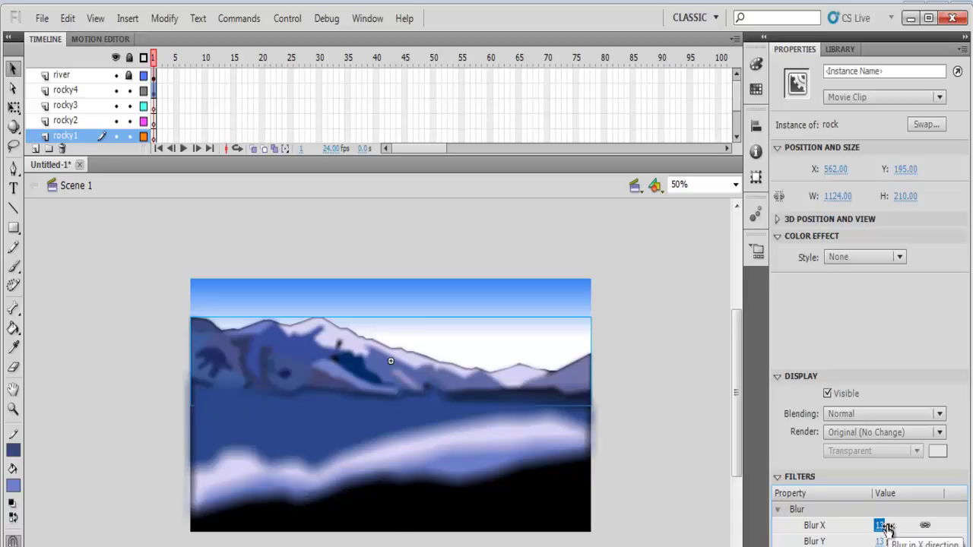
{"action": "left_click_drag", "start_coordinate": [887, 531], "coordinate": [882, 532]}
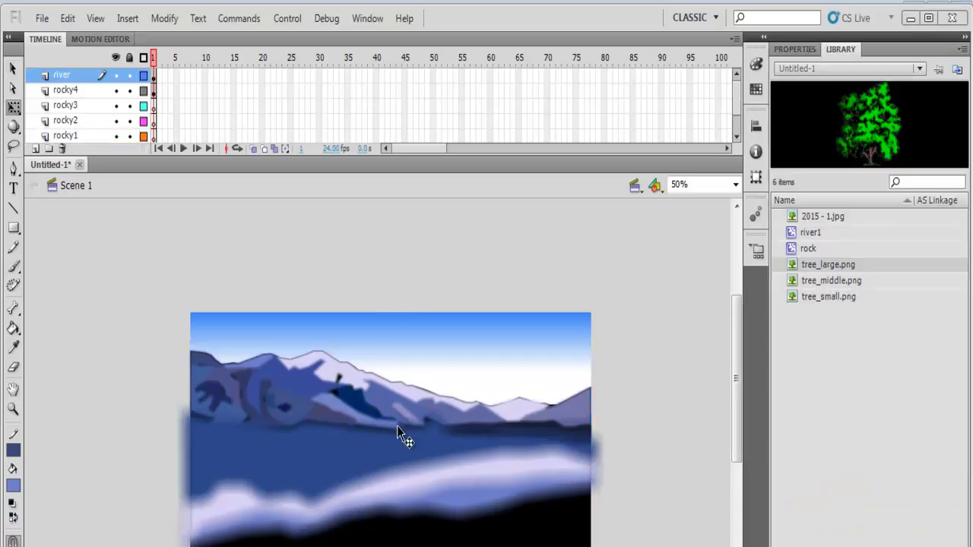
Test the scene to check the blurred mountains and river, and close the preview.
{"action": "left_click", "coordinate": [288, 18]}
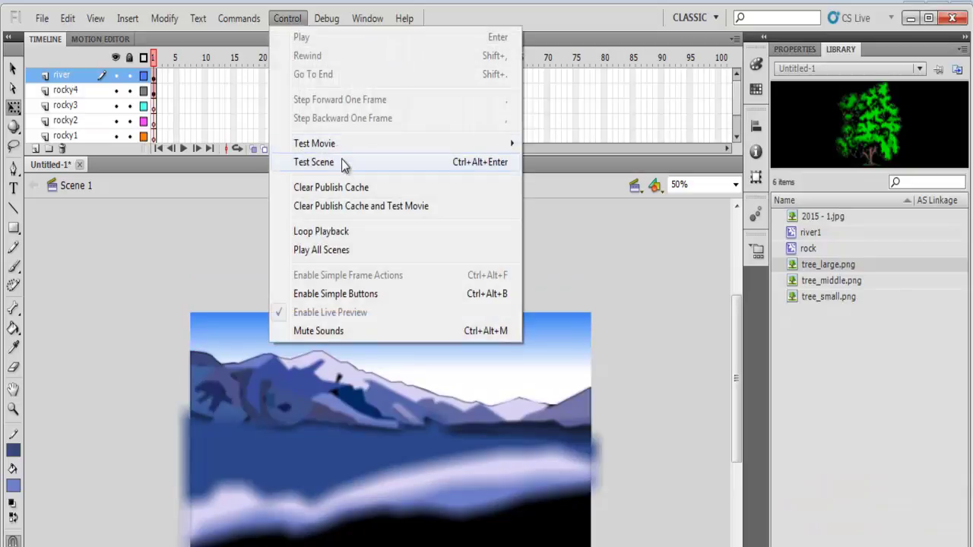
{"action": "left_click", "coordinate": [336, 169]}
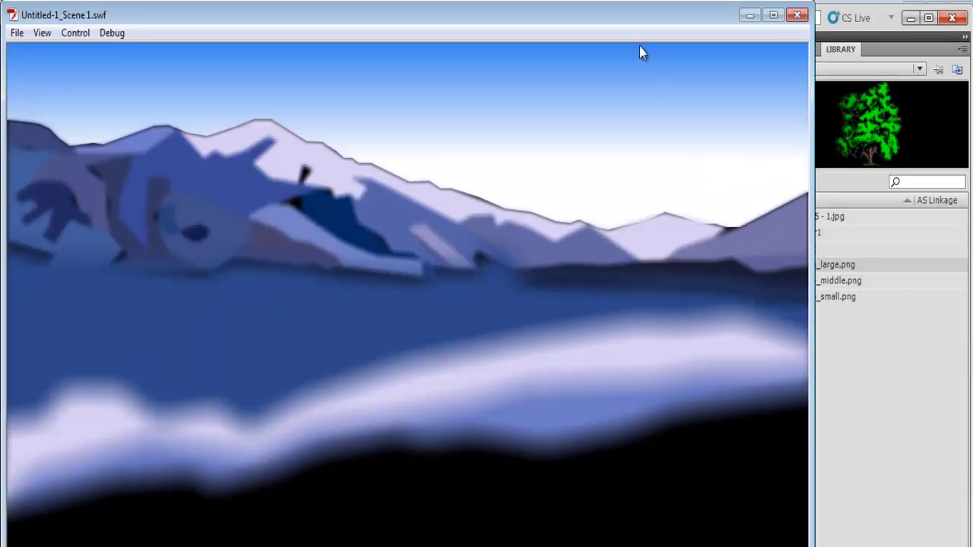
{"action": "left_click_drag", "start_coordinate": [658, 15], "coordinate": [684, 23]}
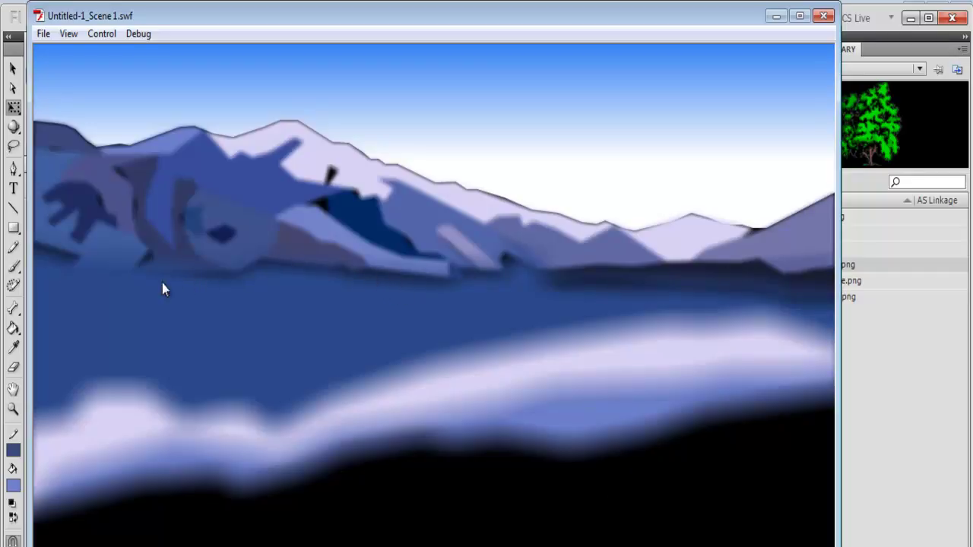
{"action": "left_click", "coordinate": [824, 17]}
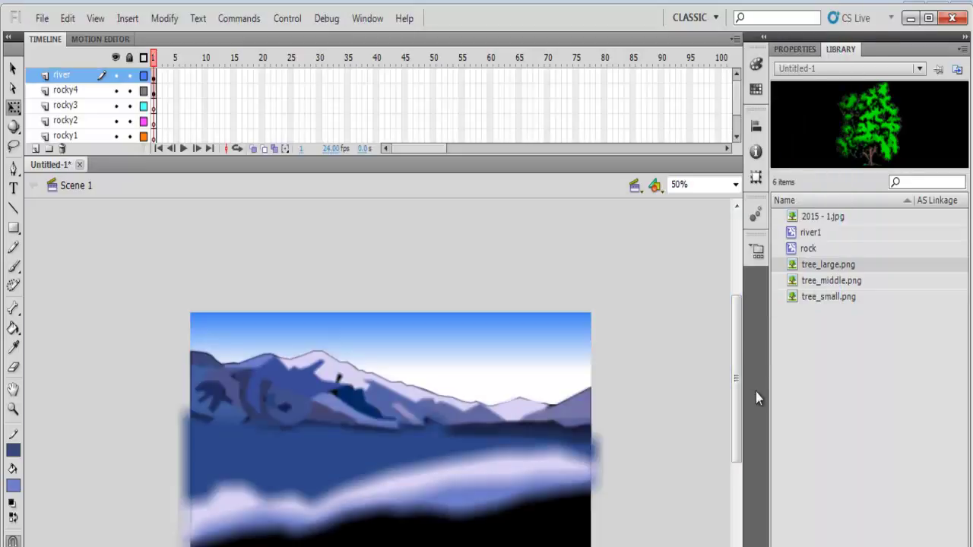
Lock all existing layers and add a new unlocked layer named trees above the river layer.
{"action": "scroll", "coordinate": [738, 319], "scroll_direction": "down", "scroll_amount": 3}
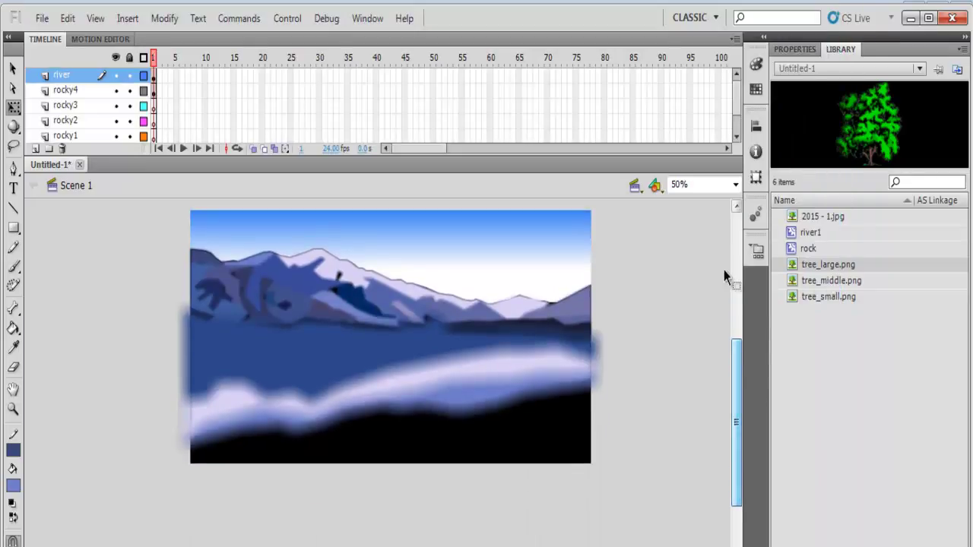
{"action": "left_click", "coordinate": [736, 187]}
{"action": "left_click", "coordinate": [736, 187]}
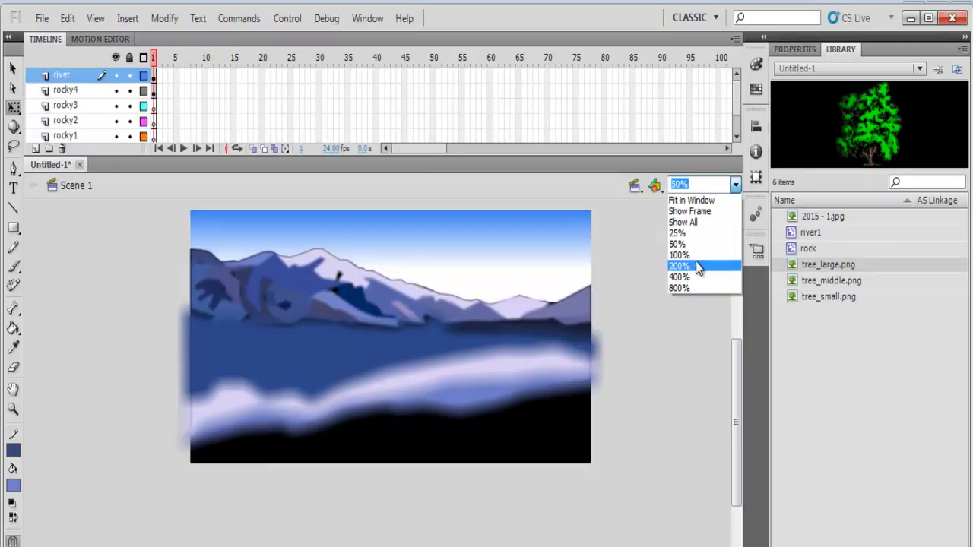
{"action": "left_click", "coordinate": [696, 258]}
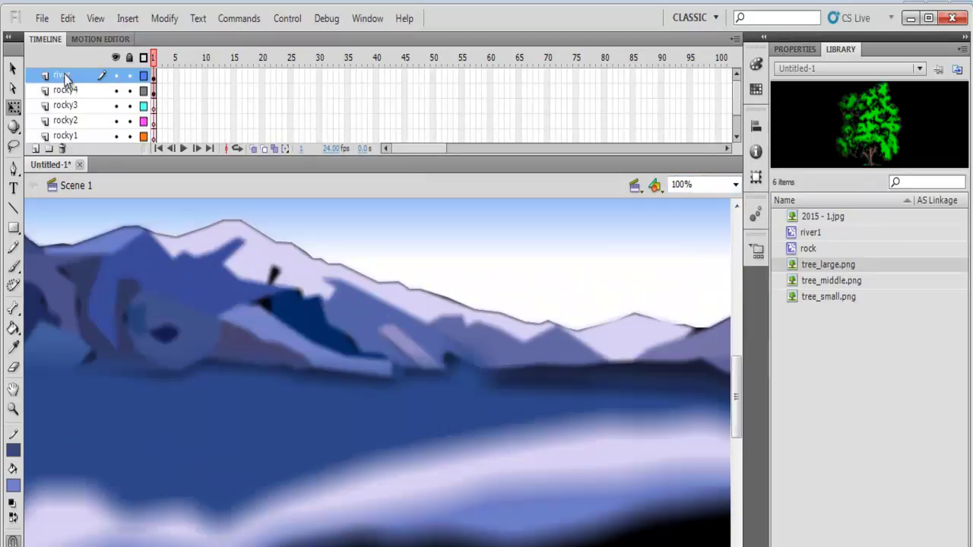
{"action": "left_click", "coordinate": [130, 58]}
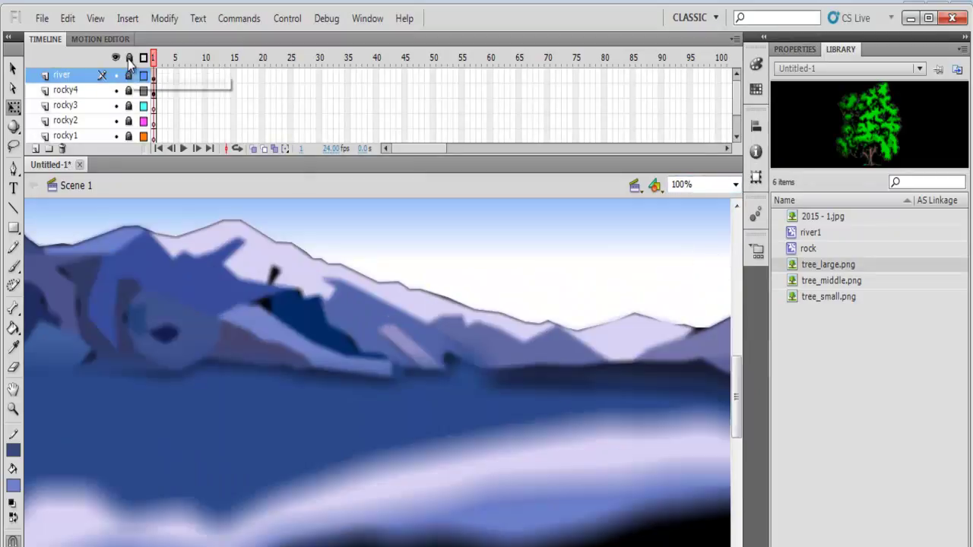
{"action": "left_click", "coordinate": [34, 148]}
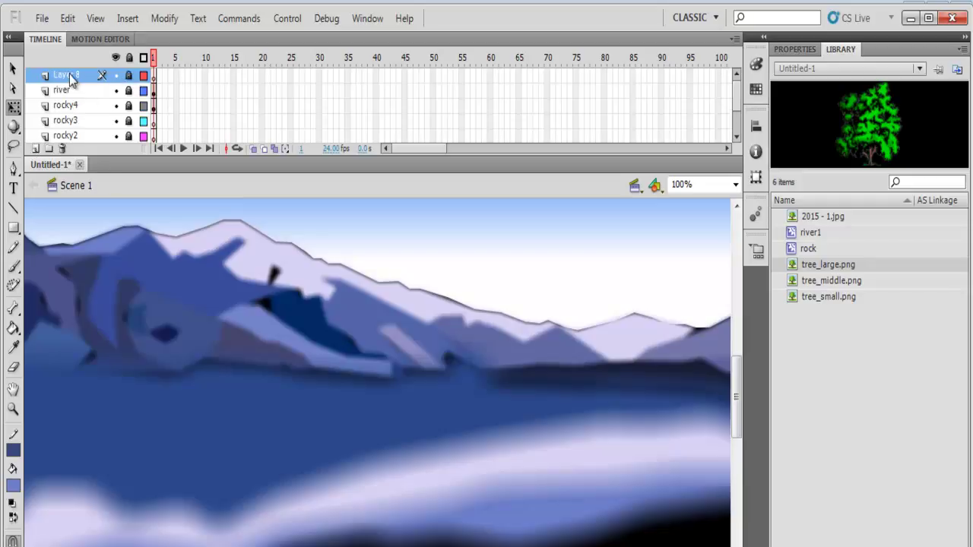
{"action": "left_click", "coordinate": [129, 75]}
{"action": "double_click", "coordinate": [69, 76]}
{"action": "type", "text": "trees"}
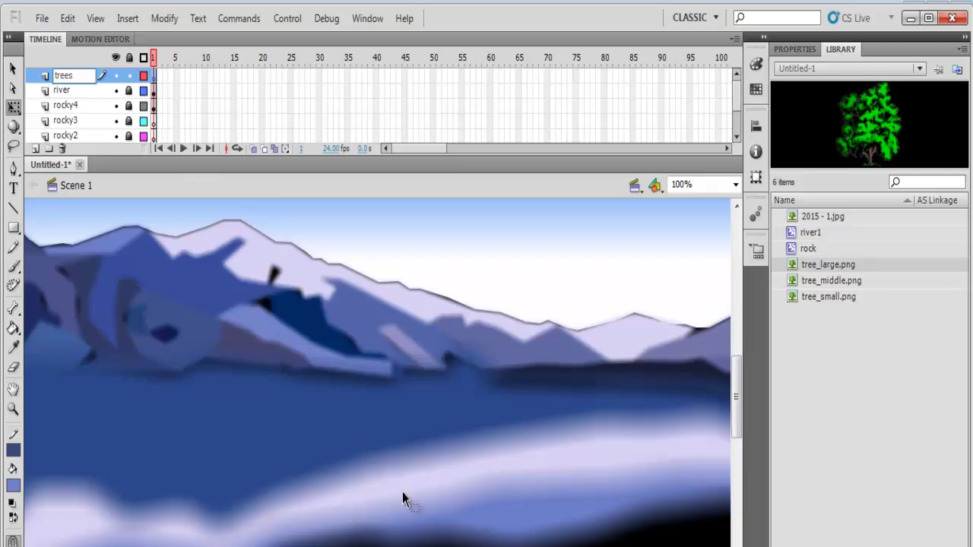
Place tree_large.png on the black bank at the stage's lower right and duplicate it leftward into a dense row.
{"action": "left_click_drag", "start_coordinate": [734, 380], "coordinate": [734, 421]}
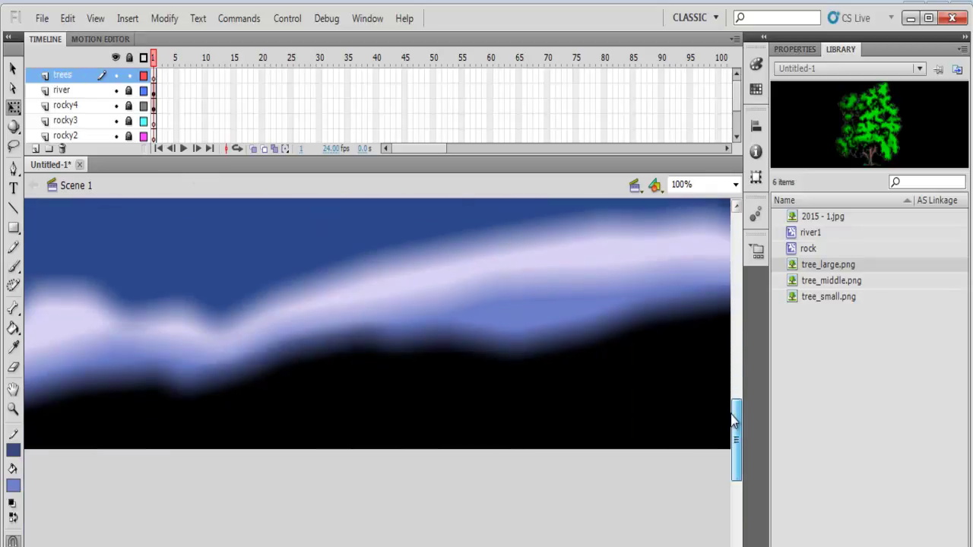
{"action": "scroll", "coordinate": [717, 428], "scroll_direction": "up", "scroll_amount": 3}
{"action": "scroll", "coordinate": [377, 372], "scroll_direction": "right", "scroll_amount": 4}
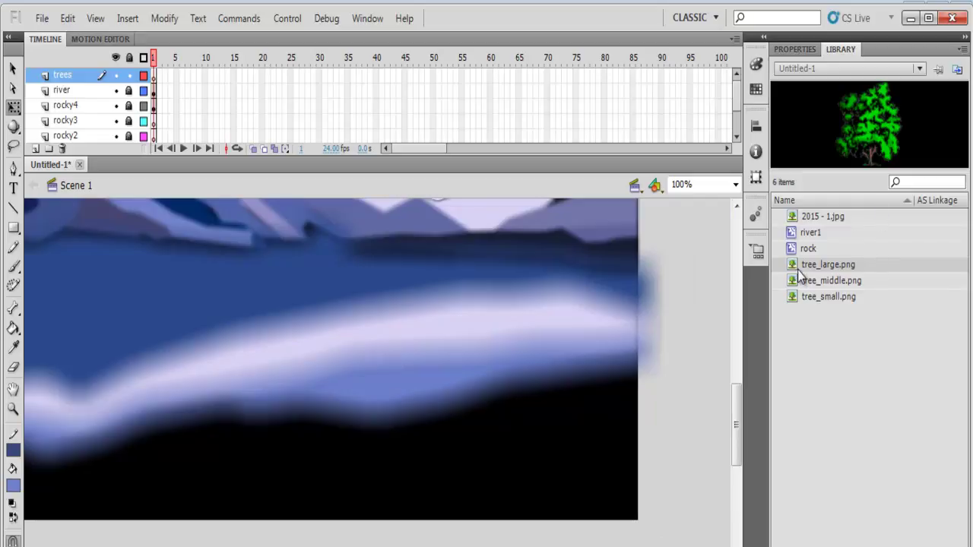
{"action": "left_click_drag", "start_coordinate": [793, 267], "coordinate": [593, 424]}
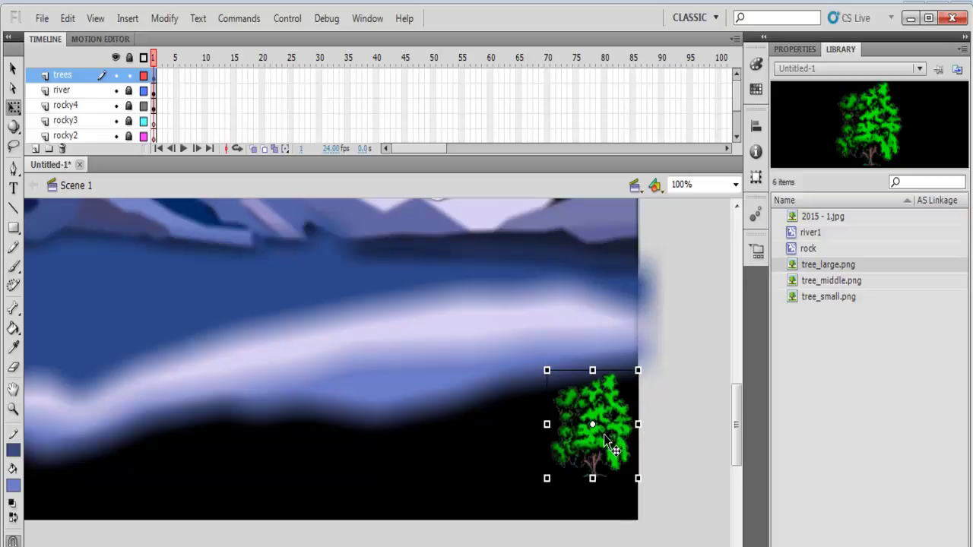
{"action": "left_click", "coordinate": [13, 69]}
{"action": "left_click_drag", "start_coordinate": [582, 404], "coordinate": [517, 410]}
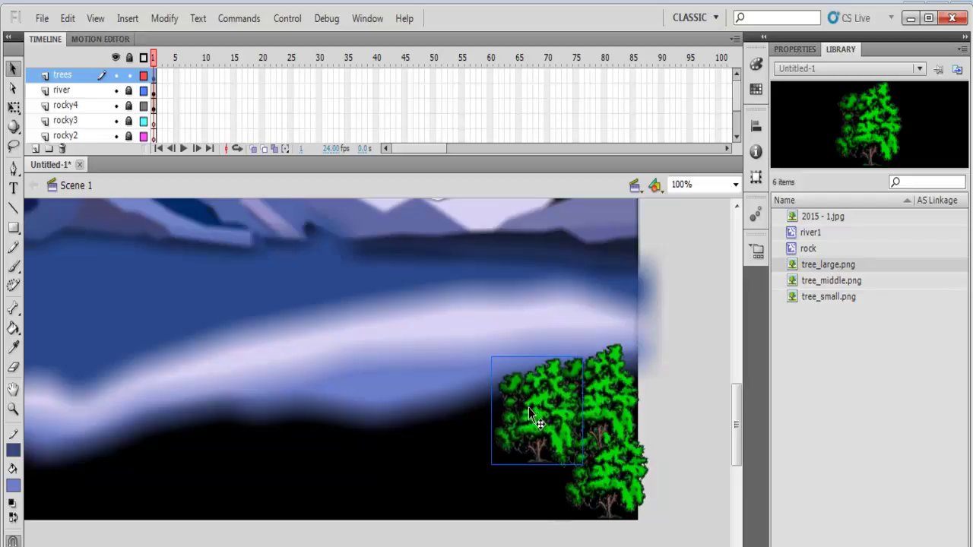
{"action": "left_click_drag", "start_coordinate": [535, 462], "coordinate": [263, 485]}
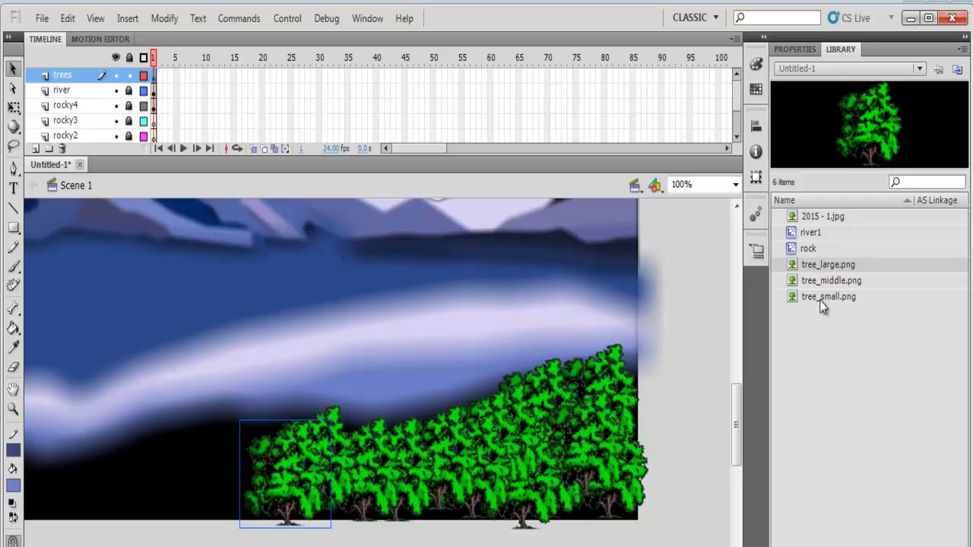
Place tree_middle.png on the lower-left bank and duplicate it along the slope toward the large trees.
{"action": "left_click_drag", "start_coordinate": [822, 283], "coordinate": [97, 490]}
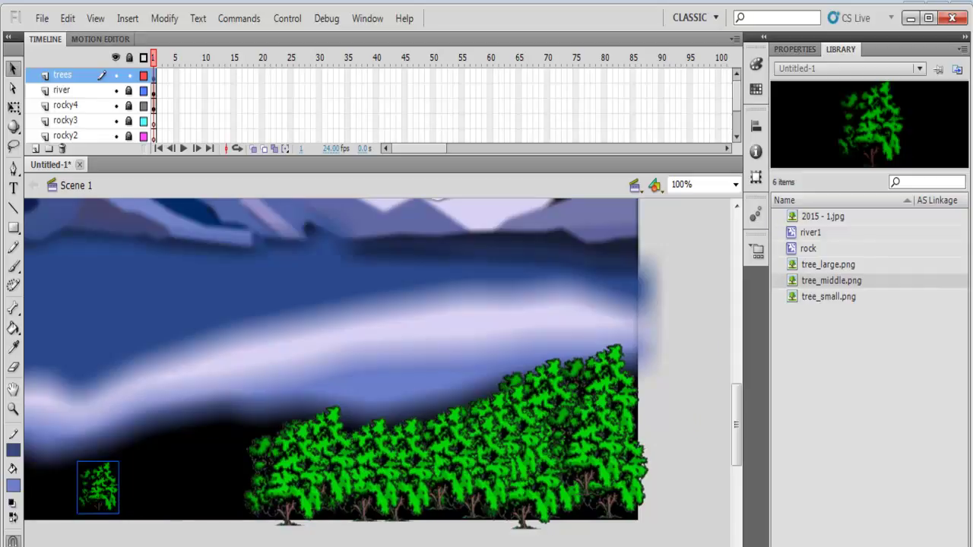
{"action": "scroll", "coordinate": [377, 372], "scroll_direction": "left", "scroll_amount": 5}
{"action": "left_click_drag", "start_coordinate": [346, 486], "coordinate": [102, 502]}
{"action": "left_click_drag", "start_coordinate": [103, 502], "coordinate": [128, 503]}
{"action": "left_click_drag", "start_coordinate": [130, 502], "coordinate": [195, 491]}
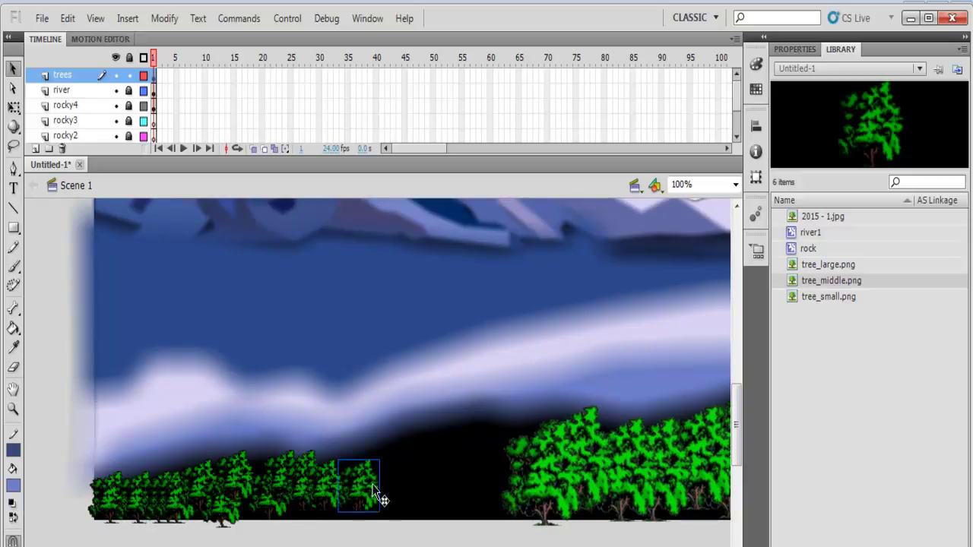
{"action": "left_click_drag", "start_coordinate": [373, 486], "coordinate": [368, 461]}
{"action": "left_click_drag", "start_coordinate": [367, 462], "coordinate": [295, 523]}
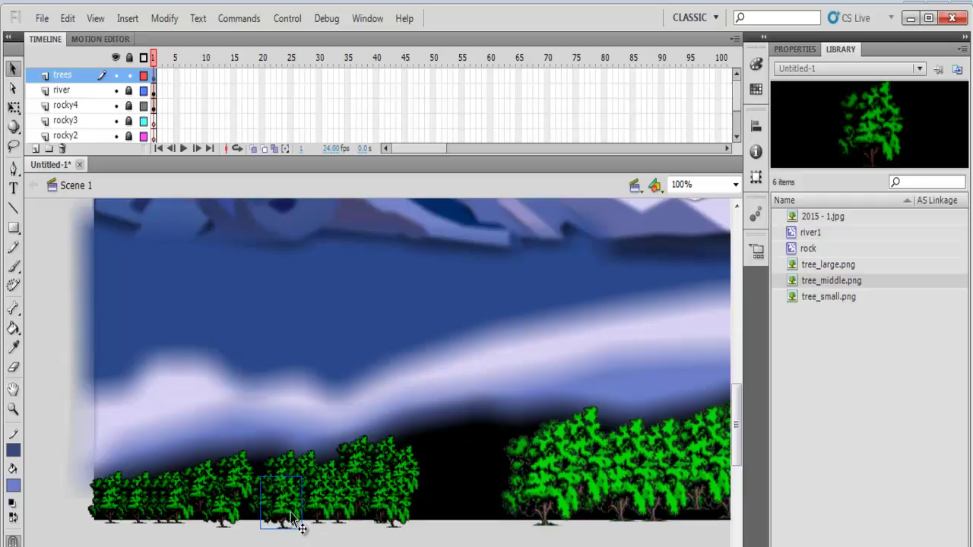
{"action": "left_click_drag", "start_coordinate": [400, 500], "coordinate": [435, 460]}
{"action": "left_click_drag", "start_coordinate": [422, 461], "coordinate": [421, 498]}
Duplicate a large tree leftward to close the gap between the large and medium trees.
{"action": "left_click", "coordinate": [561, 495]}
{"action": "left_click_drag", "start_coordinate": [530, 473], "coordinate": [484, 473]}
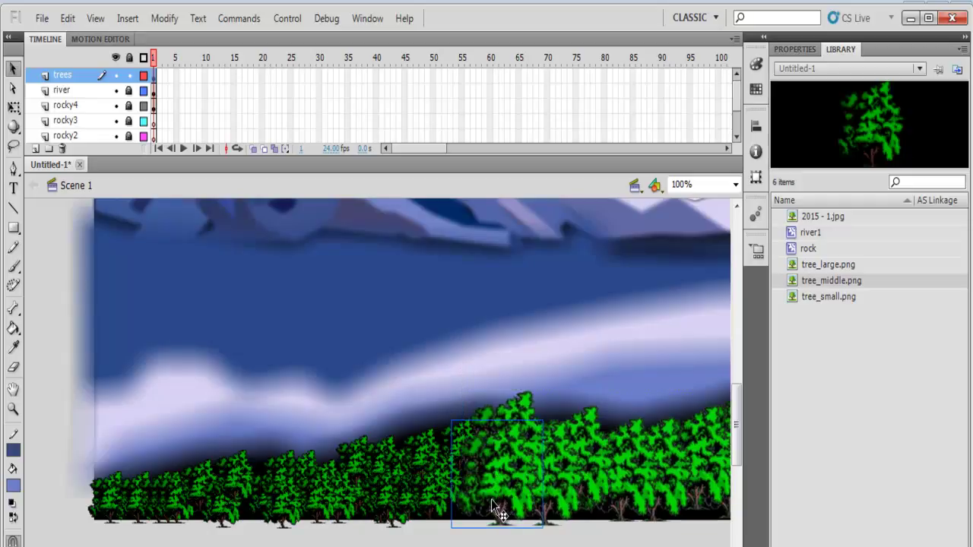
{"action": "left_click_drag", "start_coordinate": [486, 510], "coordinate": [471, 510]}
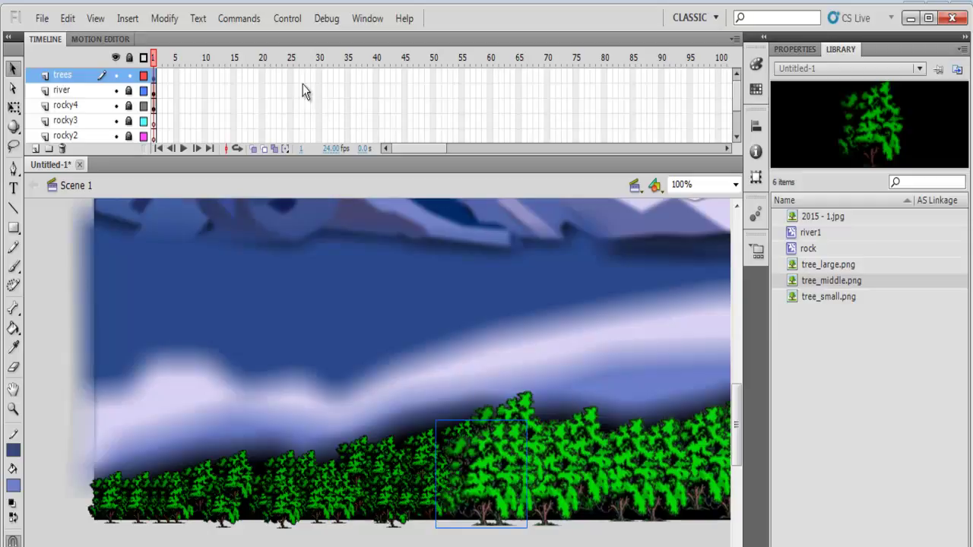
Test the scene to check the trees along the foreground bank, and close the preview.
{"action": "left_click", "coordinate": [291, 19]}
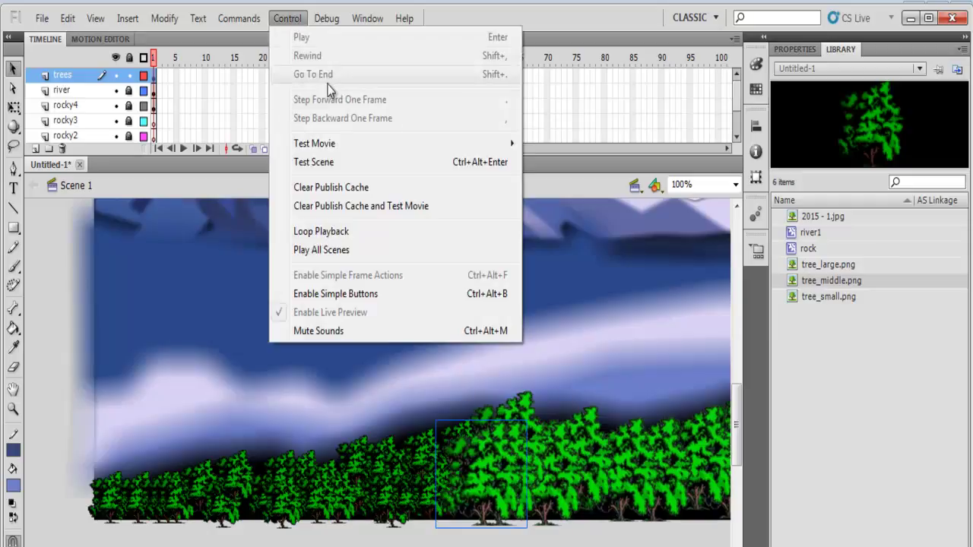
{"action": "left_click", "coordinate": [335, 162]}
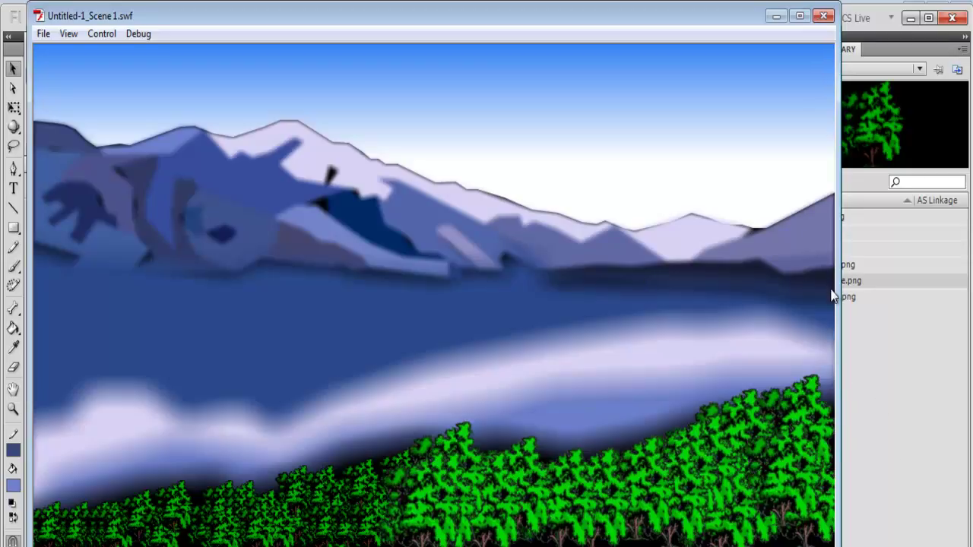
{"action": "left_click", "coordinate": [825, 17]}
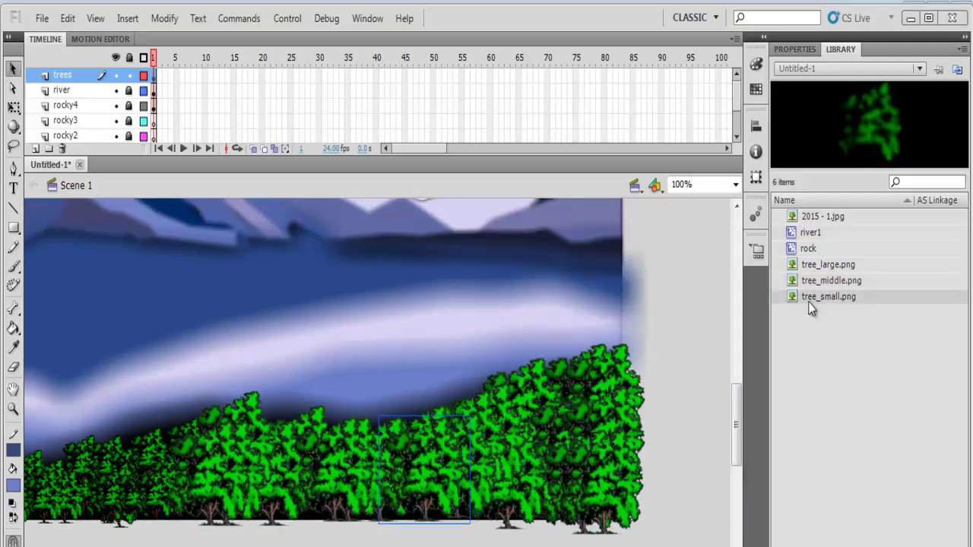
Place tree_middle.png at the right end of the far shore and duplicate it leftward into overlapping groups.
{"action": "left_click_drag", "start_coordinate": [795, 283], "coordinate": [615, 276]}
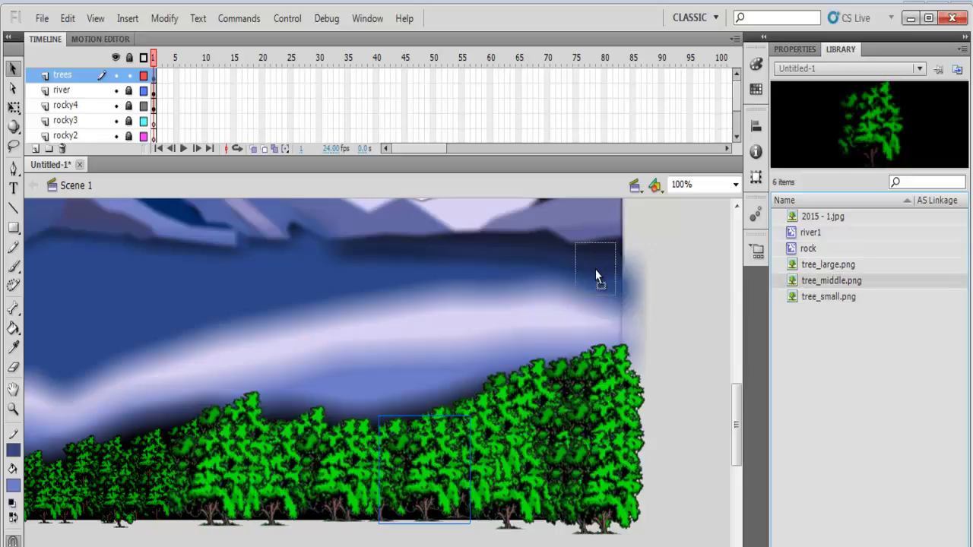
{"action": "left_click_drag", "start_coordinate": [604, 270], "coordinate": [604, 270]}
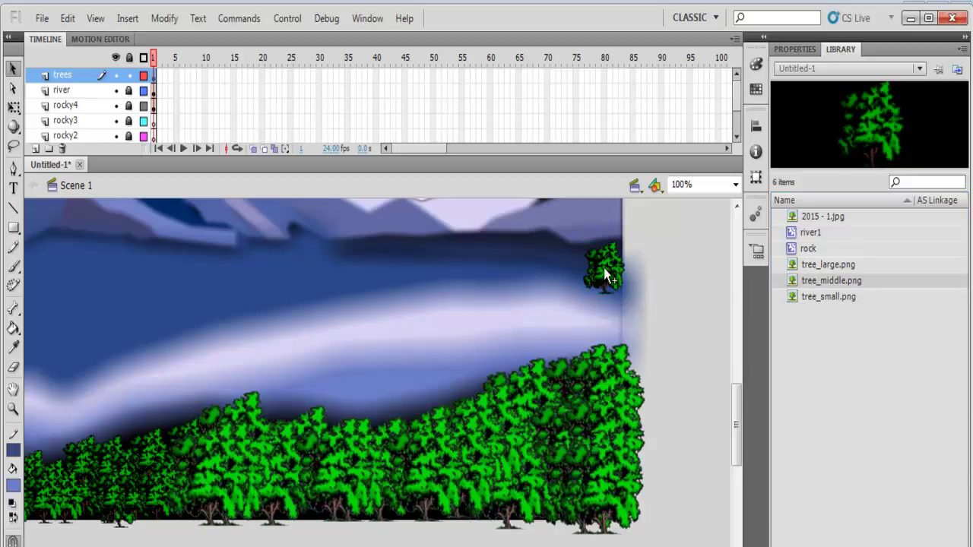
{"action": "left_click_drag", "start_coordinate": [606, 275], "coordinate": [542, 270]}
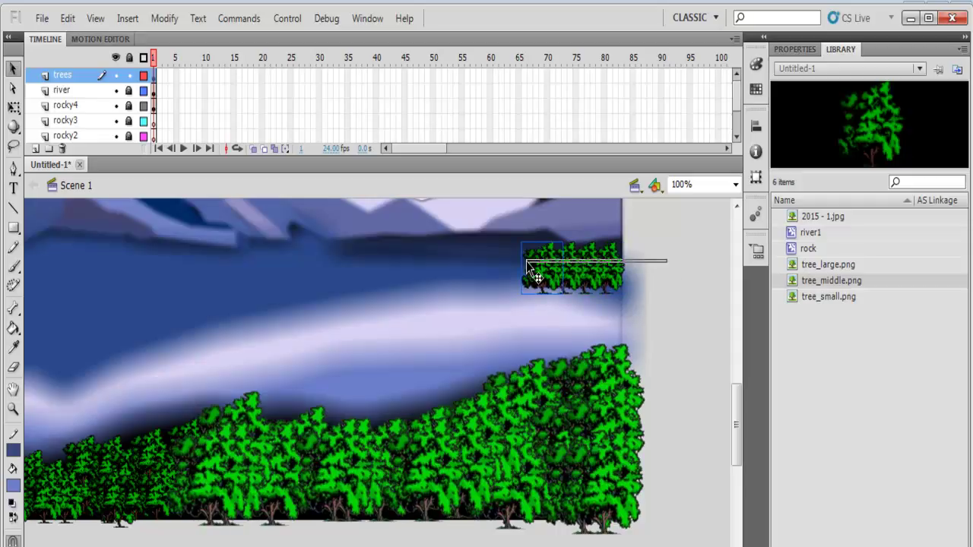
{"action": "left_click_drag", "start_coordinate": [572, 275], "coordinate": [506, 262]}
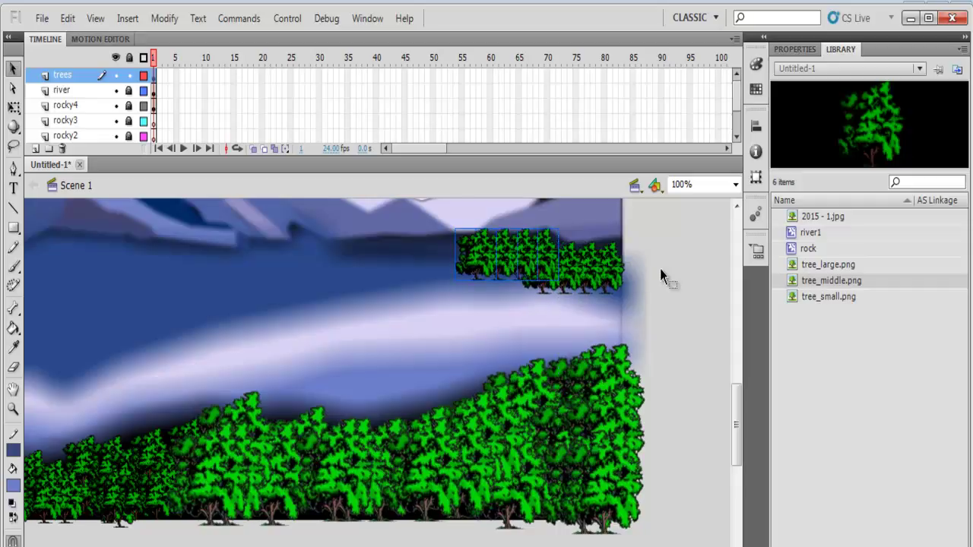
Duplicate groups of the far-shore trees leftward along the foot of the mountains to the stage's left edge.
{"action": "left_click_drag", "start_coordinate": [660, 270], "coordinate": [203, 222]}
{"action": "scroll", "coordinate": [378, 372], "scroll_direction": "left", "scroll_amount": 5}
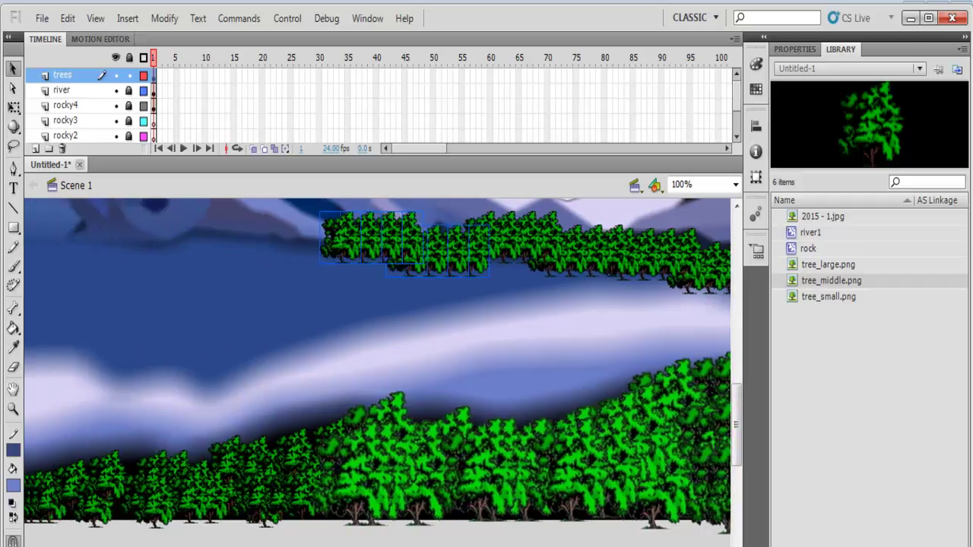
{"action": "left_click_drag", "start_coordinate": [440, 256], "coordinate": [139, 284]}
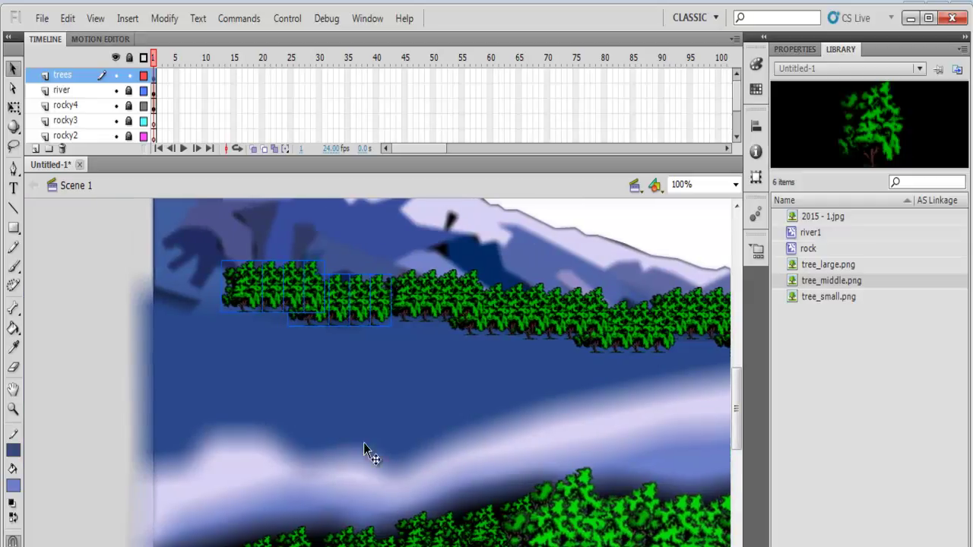
{"action": "left_click_drag", "start_coordinate": [260, 288], "coordinate": [170, 285]}
Test the scene to check the tree line along the far shore, and close the preview.
{"action": "left_click", "coordinate": [293, 20]}
{"action": "left_click", "coordinate": [341, 169]}
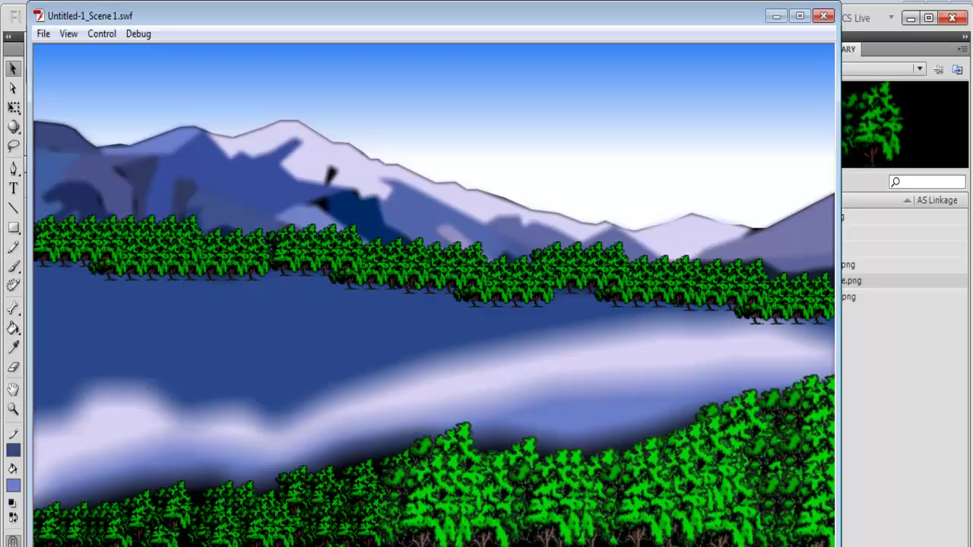
{"action": "key", "text": "ctrl+w"}
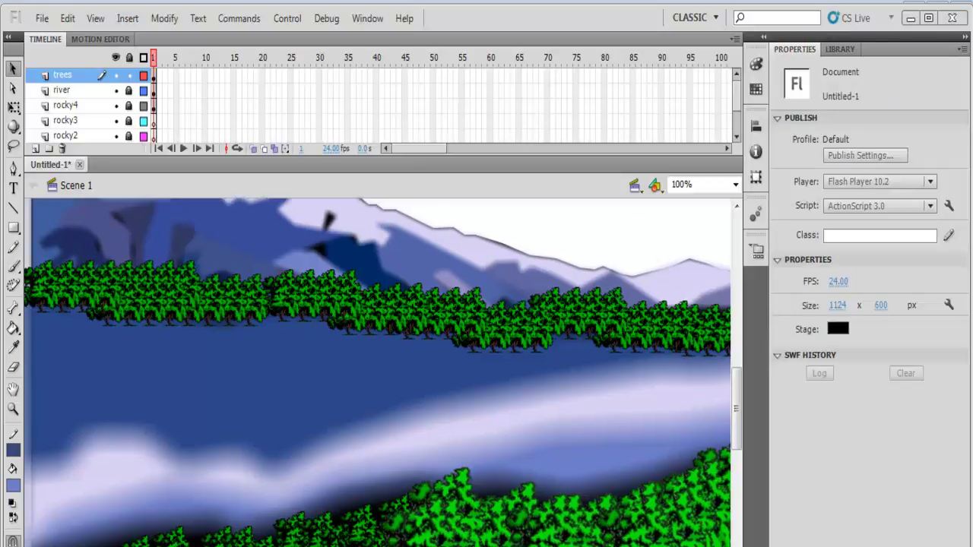
{"action": "left_click", "coordinate": [735, 184]}
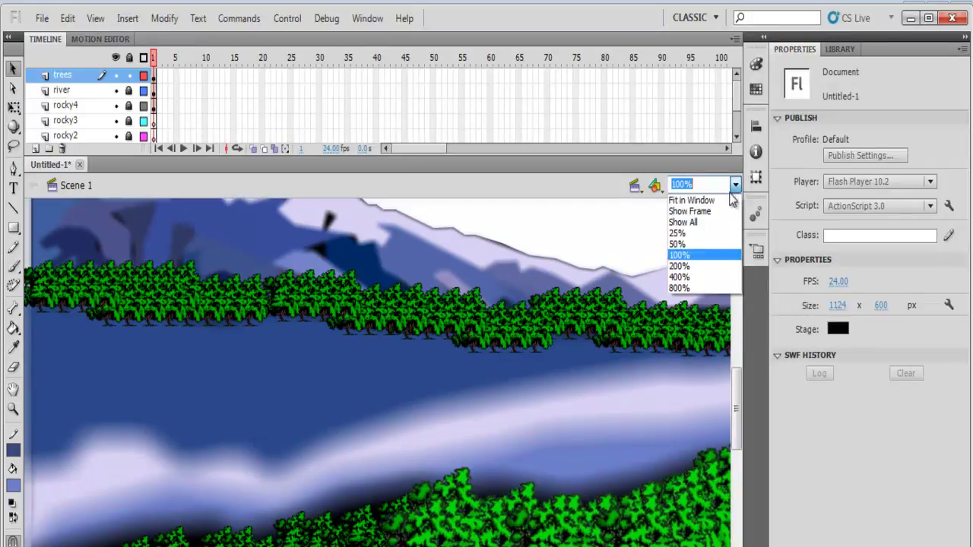
Convert all the far-shore trees into a single movie clip symbol named Mid_tree.
{"action": "left_click", "coordinate": [685, 246]}
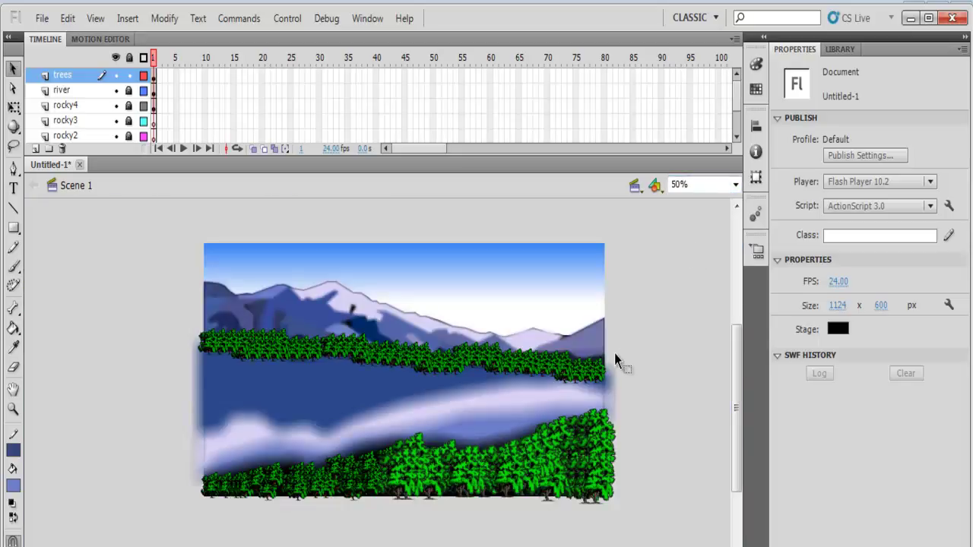
{"action": "left_click_drag", "start_coordinate": [586, 380], "coordinate": [179, 335]}
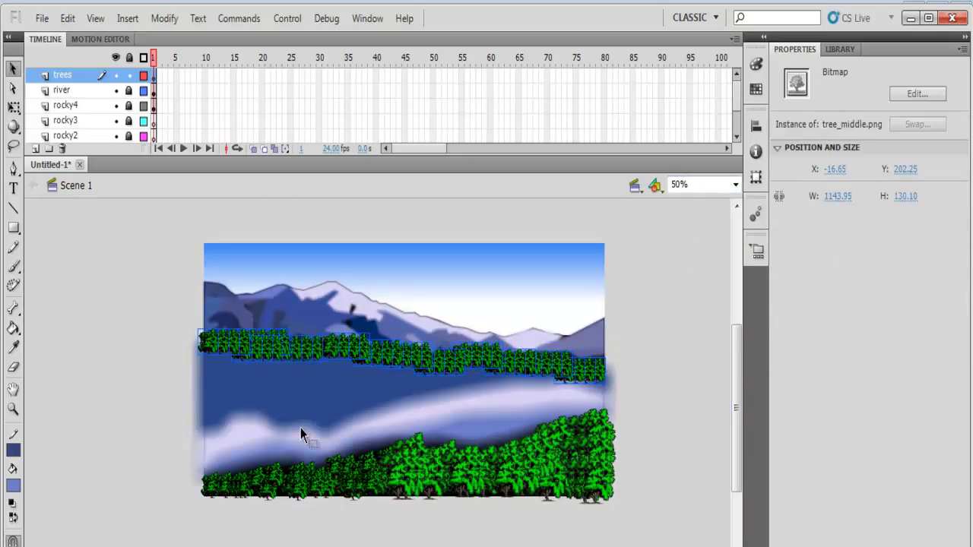
{"action": "right_click", "coordinate": [366, 350]}
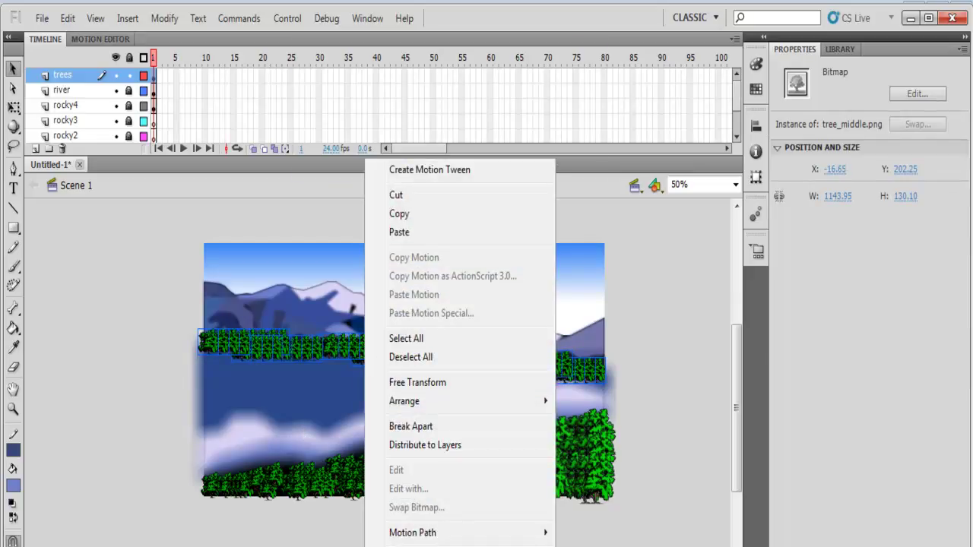
{"action": "left_click", "coordinate": [426, 546]}
{"action": "type", "text": "tre"}
{"action": "key", "text": "BackSpace"}
{"action": "key", "text": "BackSpace"}
{"action": "key", "text": "BackSpace"}
{"action": "type", "text": "M"}
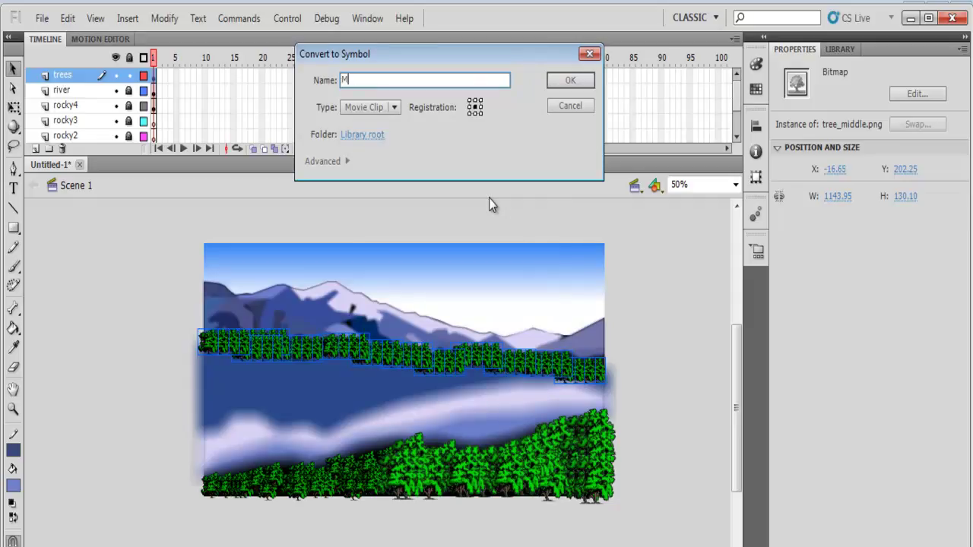
{"action": "type", "text": "id_tree"}
{"action": "left_click", "coordinate": [575, 83]}
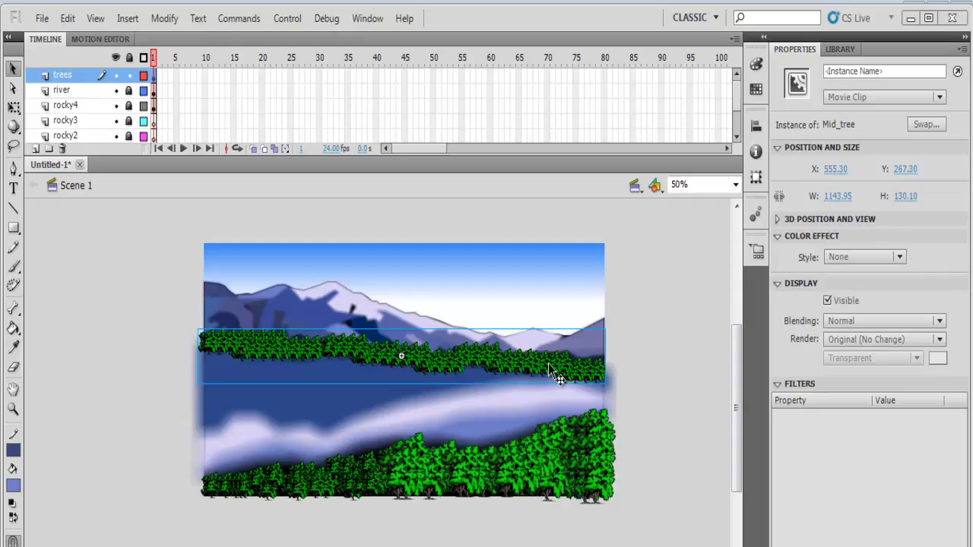
Apply a Brightness color effect of 43% to the Mid_tree clip along the far shore.
{"action": "left_click", "coordinate": [900, 258]}
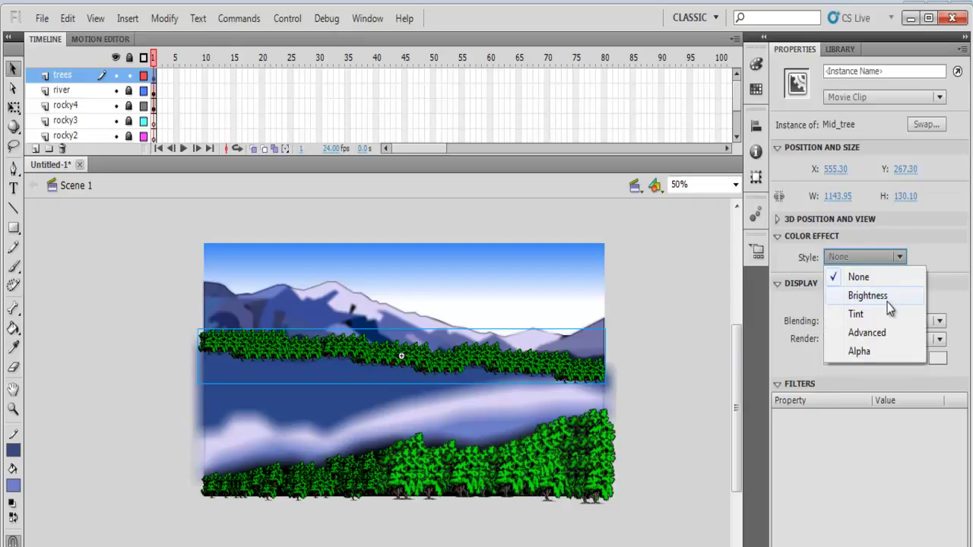
{"action": "left_click", "coordinate": [888, 304]}
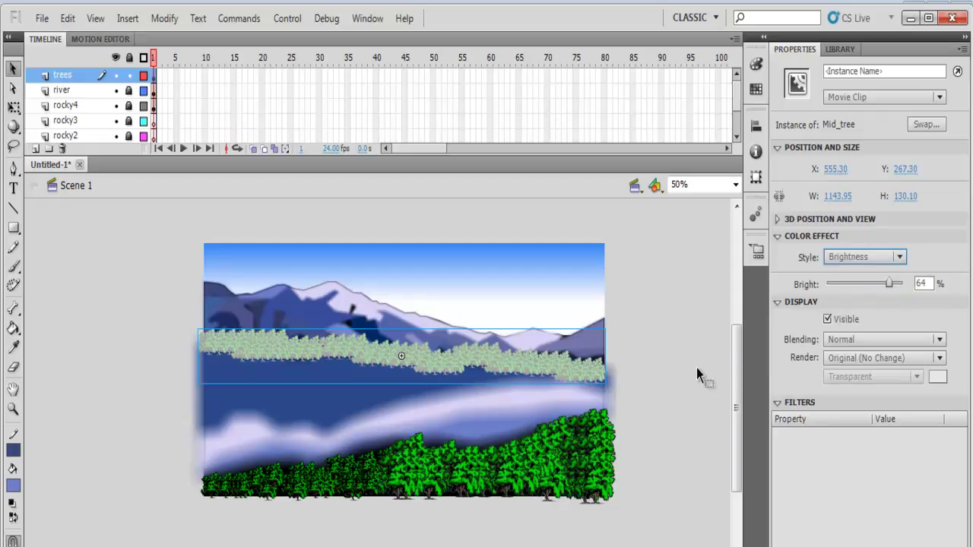
{"action": "left_click", "coordinate": [688, 320]}
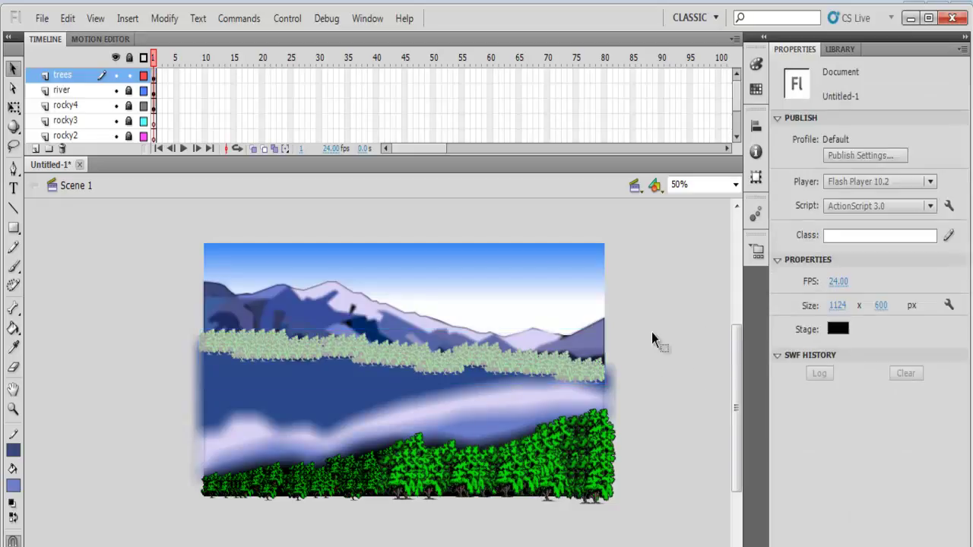
{"action": "left_click", "coordinate": [524, 373]}
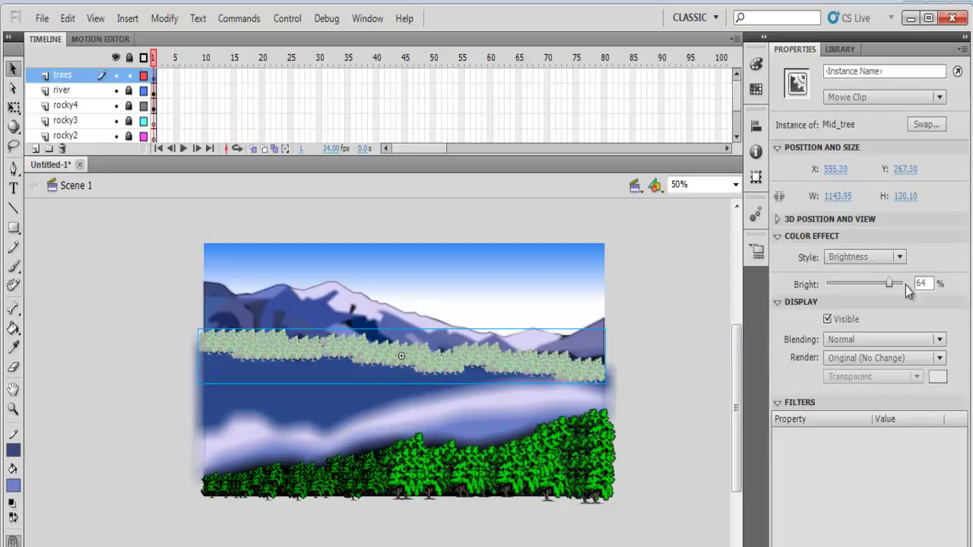
{"action": "left_click_drag", "start_coordinate": [888, 289], "coordinate": [882, 291]}
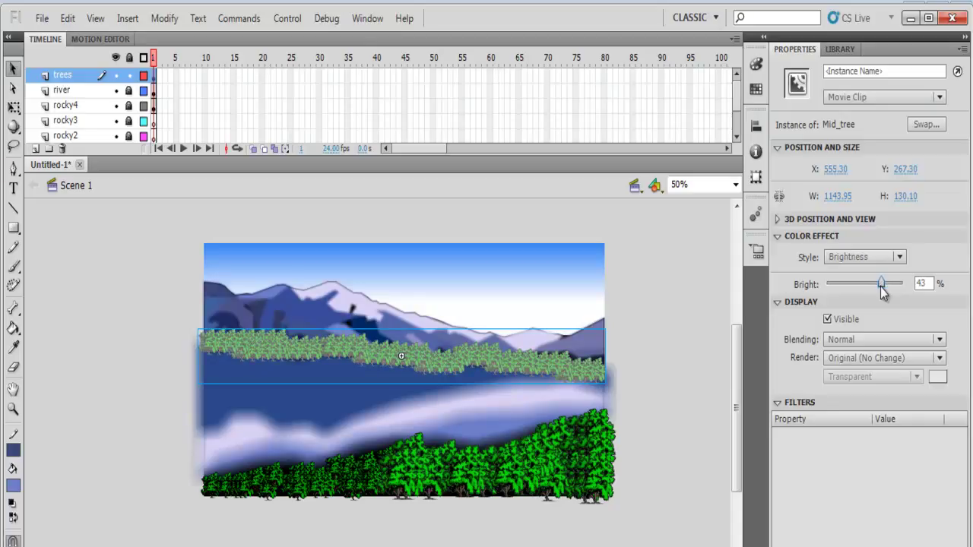
{"action": "left_click", "coordinate": [660, 373]}
Convert all the foreground-bank trees into a single movie clip symbol named Big_tree.
{"action": "left_click_drag", "start_coordinate": [646, 439], "coordinate": [189, 542]}
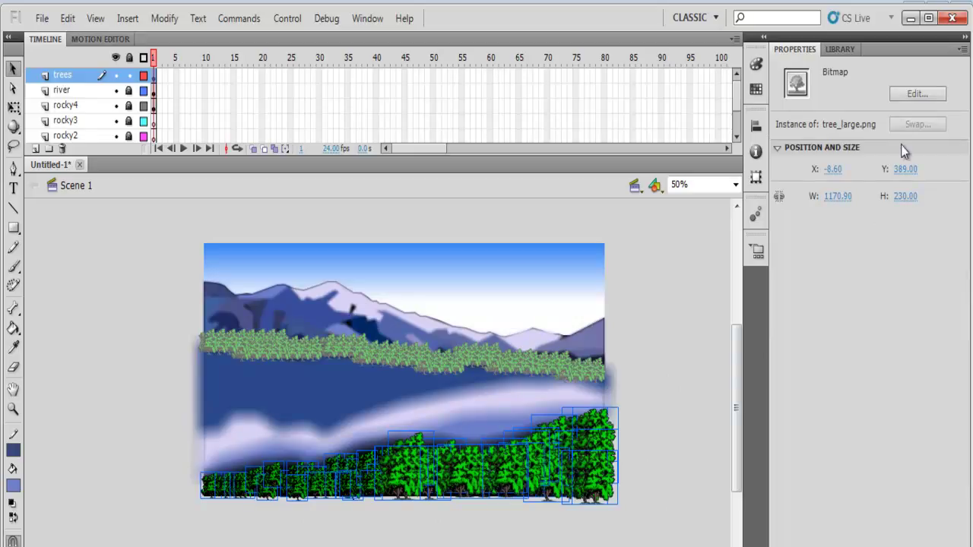
{"action": "right_click", "coordinate": [598, 465]}
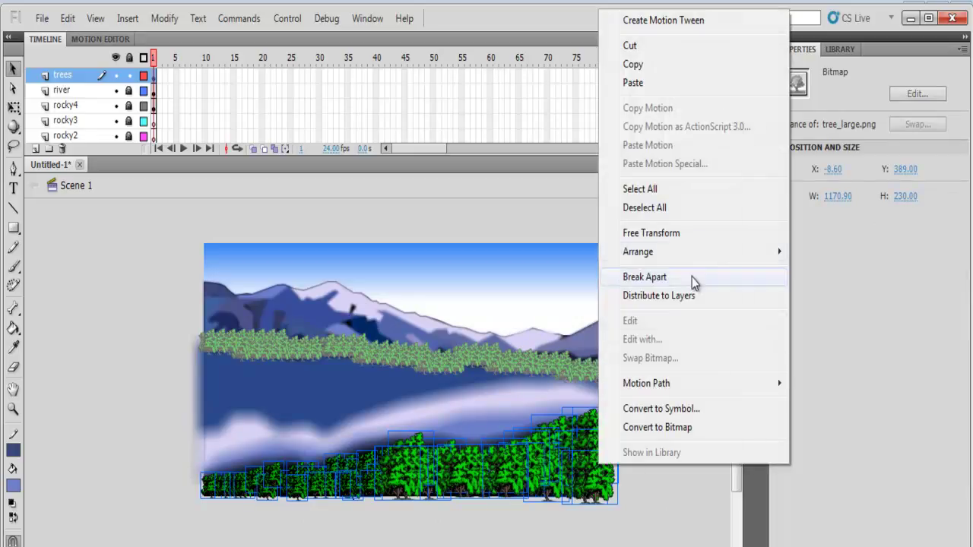
{"action": "left_click", "coordinate": [666, 409]}
{"action": "type", "text": "tree"}
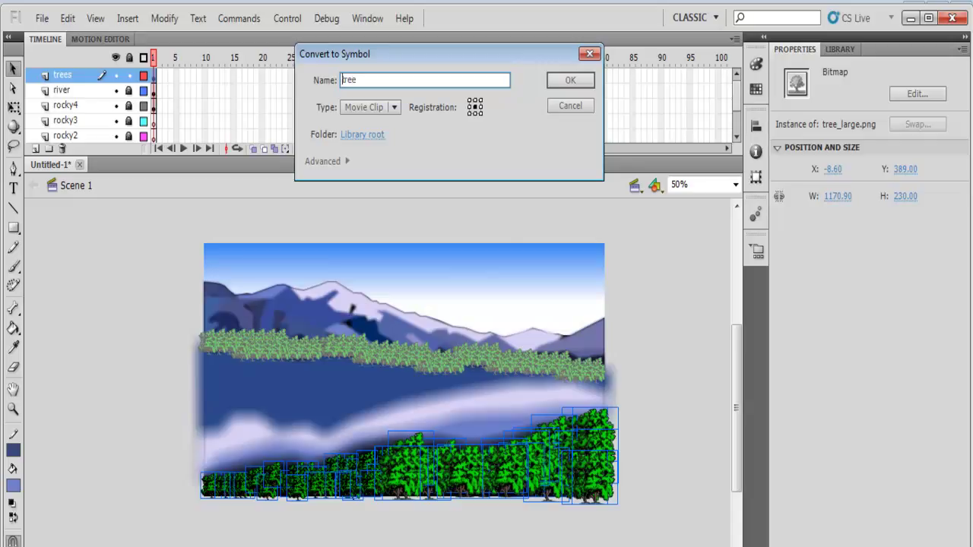
{"action": "type", "text": "Big_"}
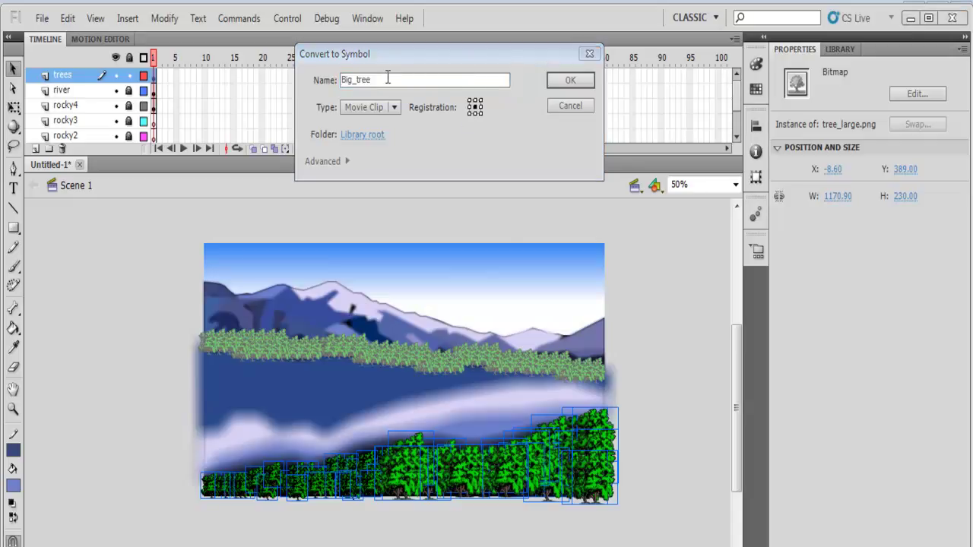
{"action": "left_click", "coordinate": [569, 81]}
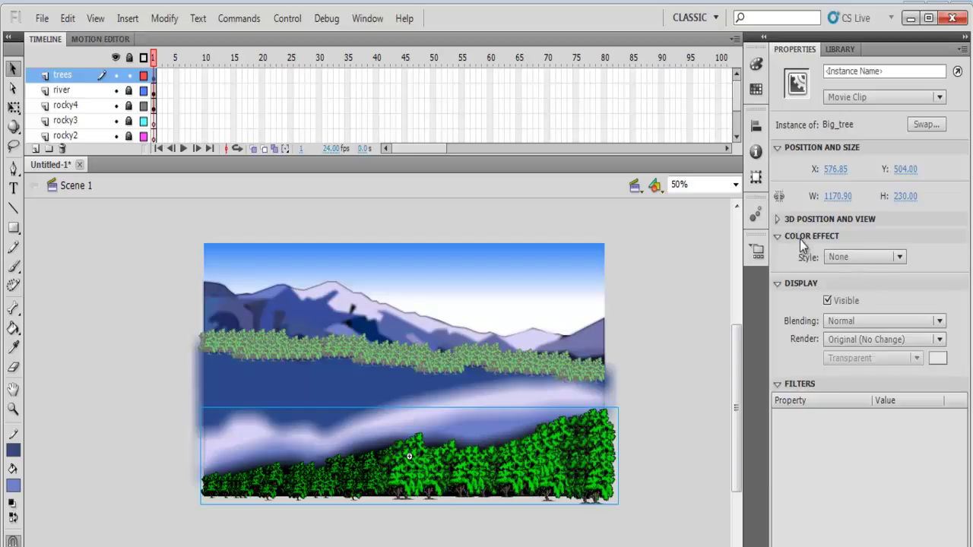
Apply a Brightness color effect of 82% to the Big_tree clip along the foreground bank.
{"action": "left_click", "coordinate": [897, 257]}
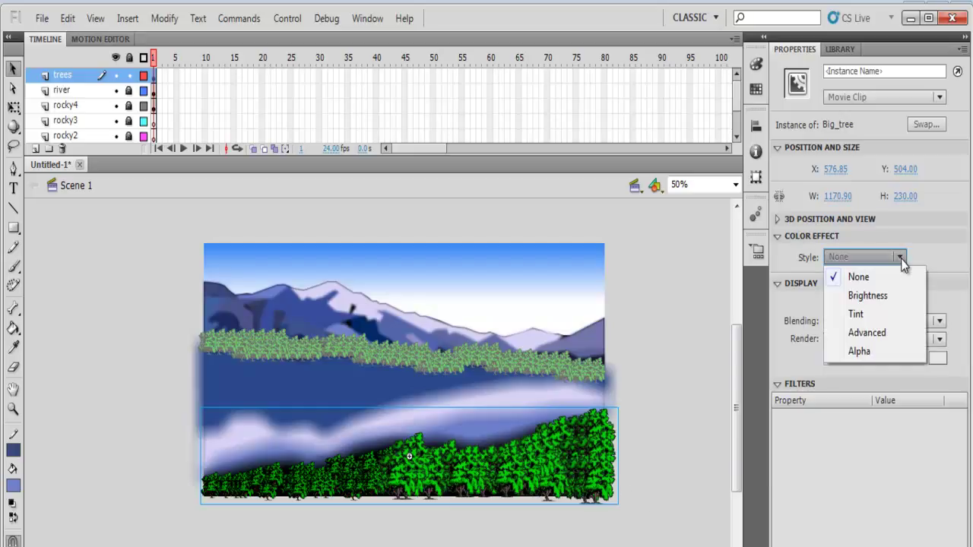
{"action": "left_click", "coordinate": [873, 298]}
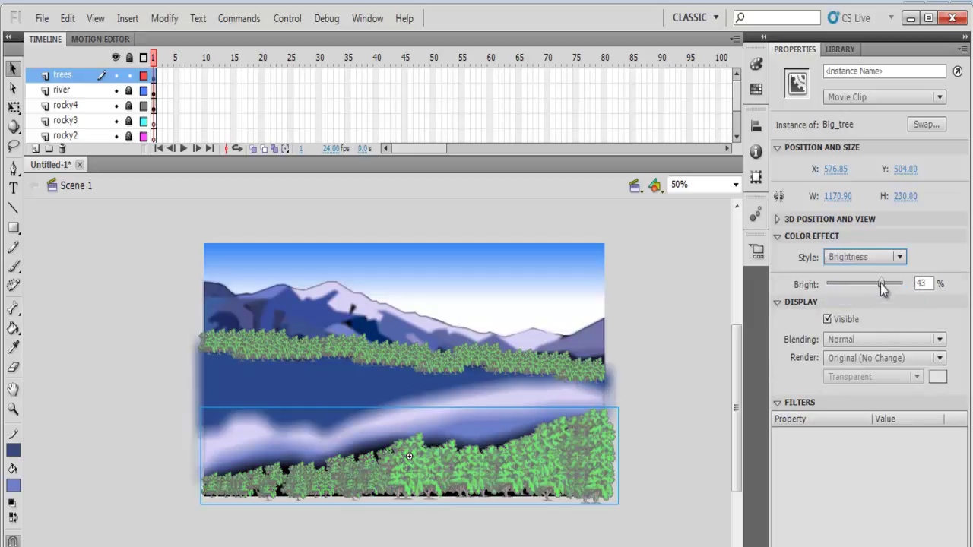
{"action": "left_click_drag", "start_coordinate": [884, 284], "coordinate": [895, 280]}
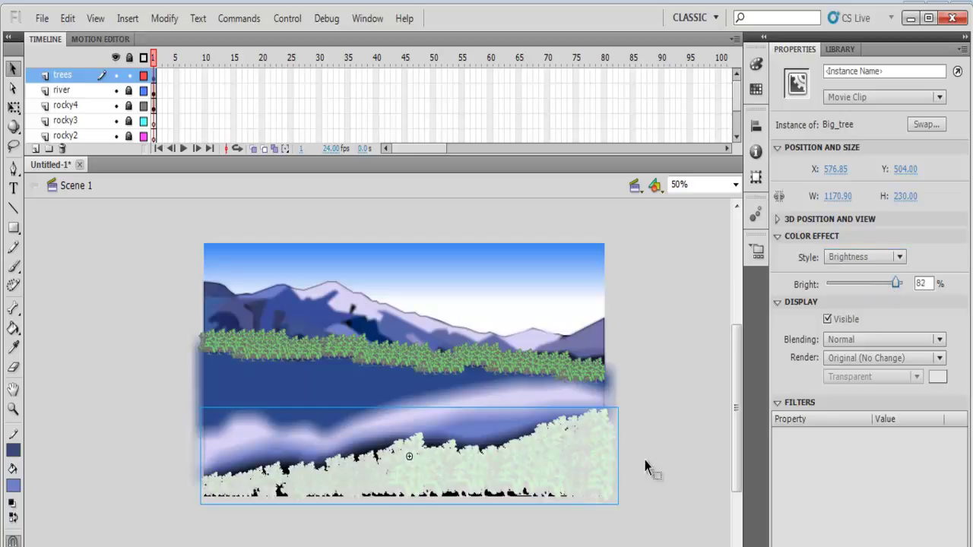
{"action": "left_click", "coordinate": [674, 462]}
Nudge the Big_tree clip down 2 px to Y 506 and deselect it.
{"action": "left_click", "coordinate": [558, 460]}
{"action": "key", "text": "Down"}
{"action": "key", "text": "Down"}
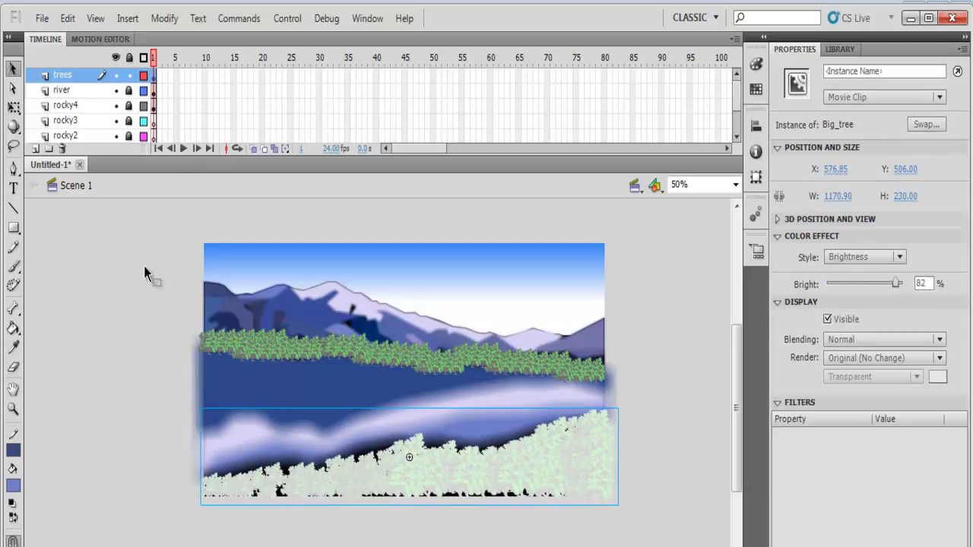
{"action": "left_click", "coordinate": [141, 308]}
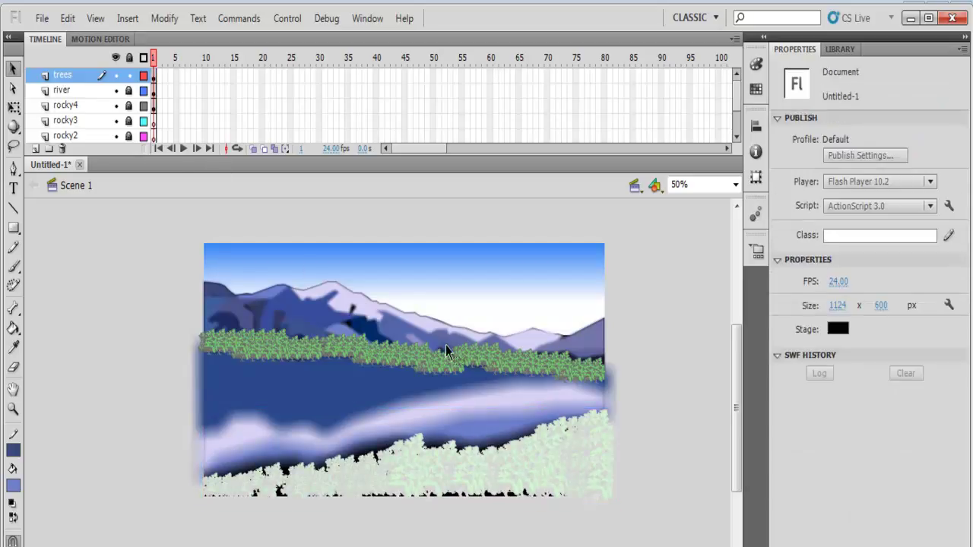
Test the scene to check the brightened trees on both river banks.
{"action": "left_click", "coordinate": [289, 18]}
{"action": "left_click", "coordinate": [320, 162]}
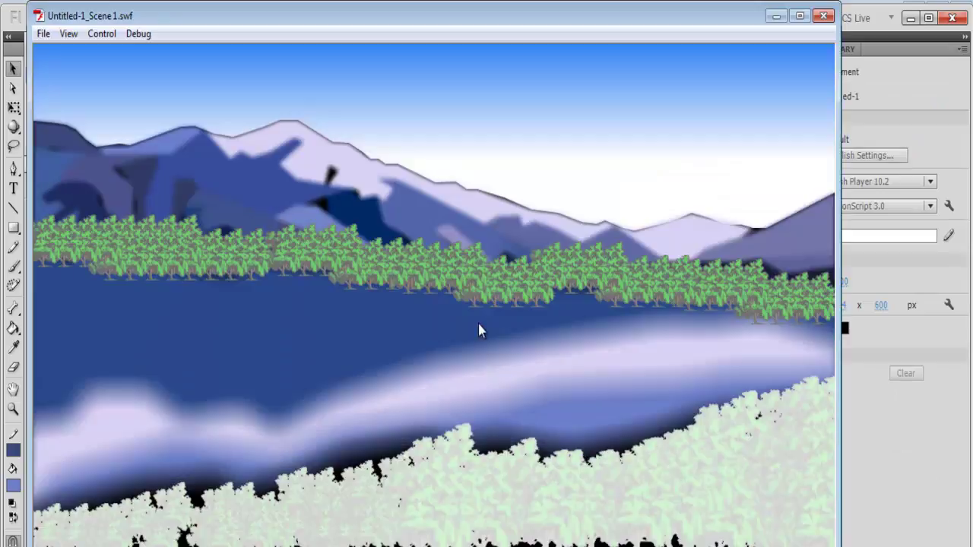